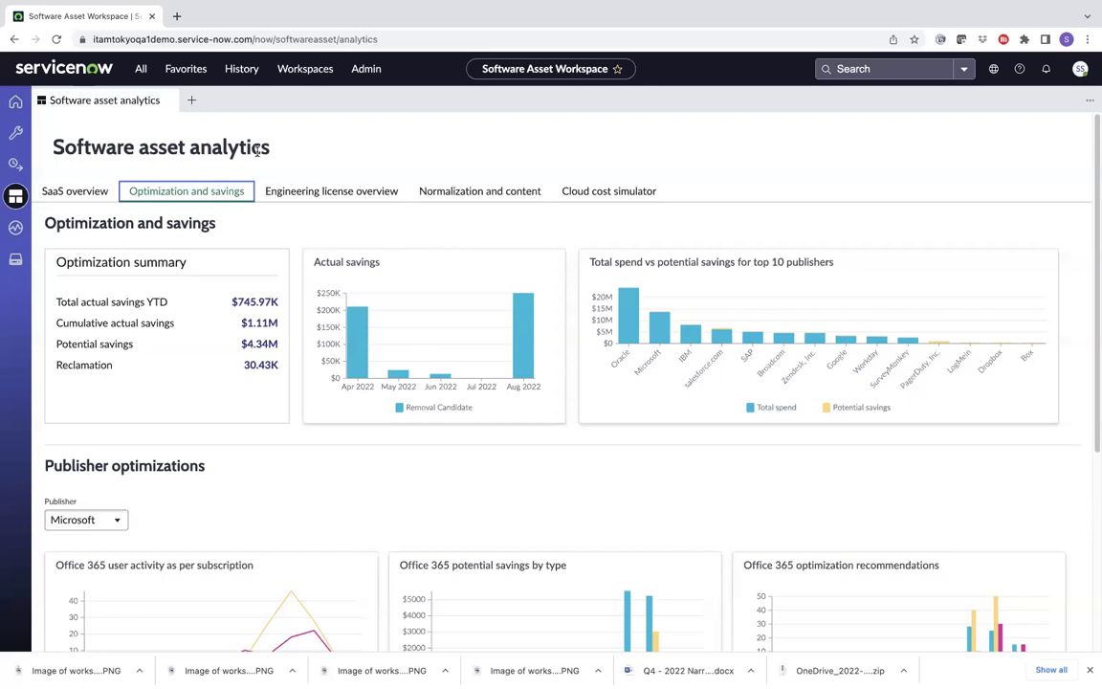
- Open the Software EOL list from the Microsoft cloud migration recommendations and examine its on-premise, Azure and AWS columns
{"action": "scroll", "coordinate": [276, 430], "scroll_direction": "down", "scroll_amount": 5}
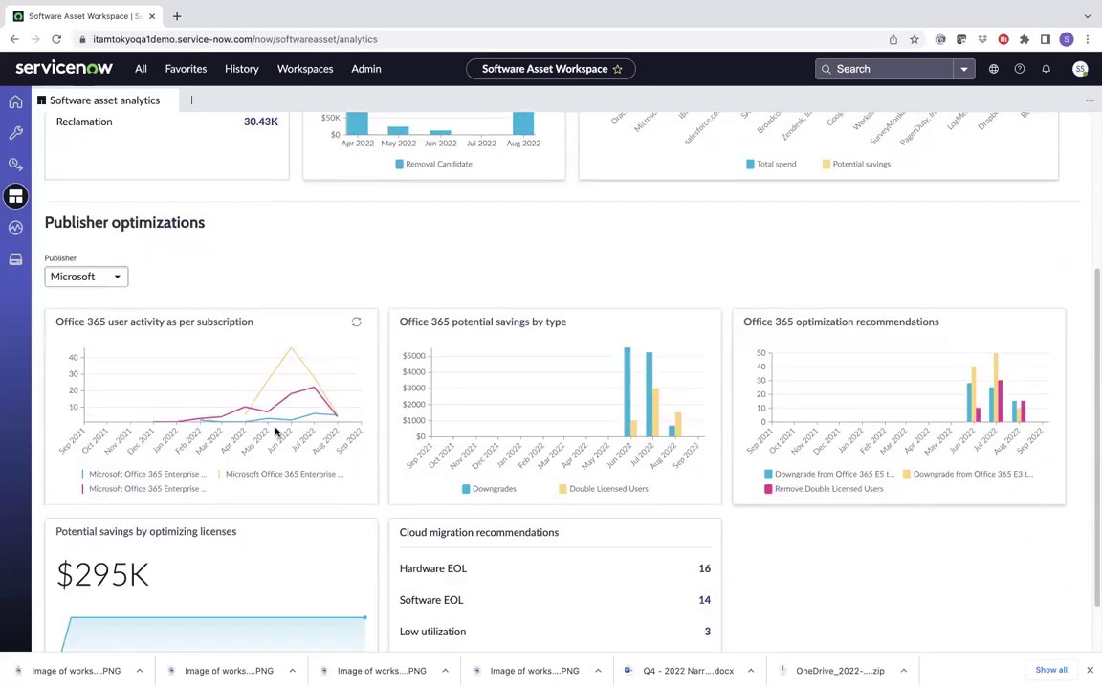
{"action": "scroll", "coordinate": [276, 432], "scroll_direction": "down", "scroll_amount": 2}
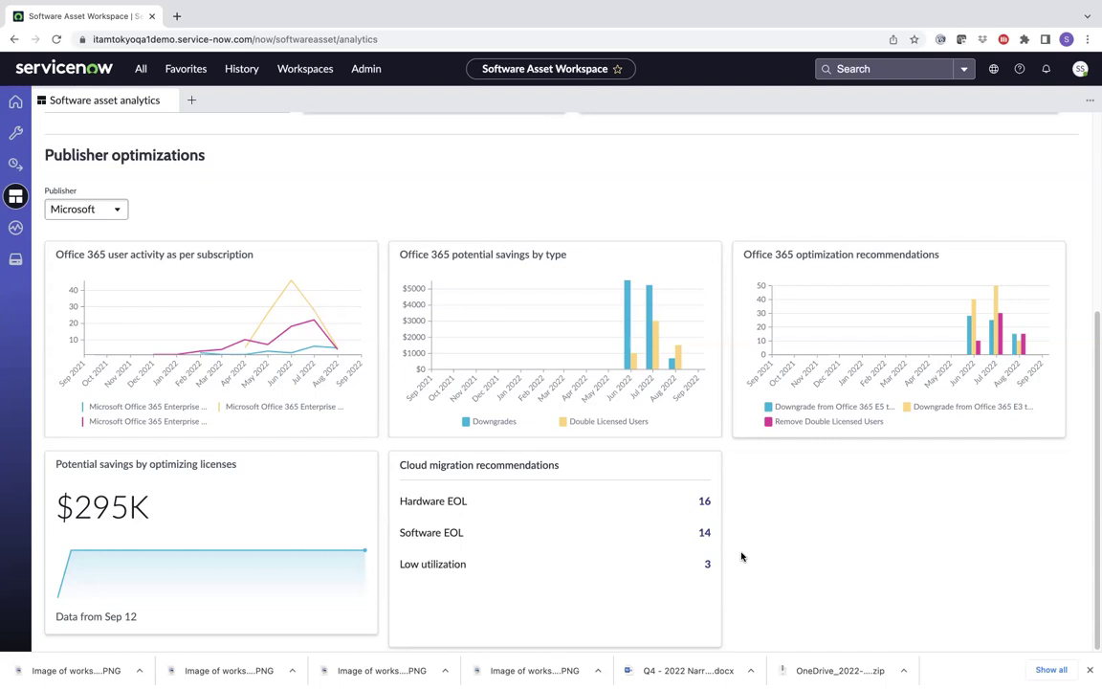
{"action": "left_click", "coordinate": [704, 532]}
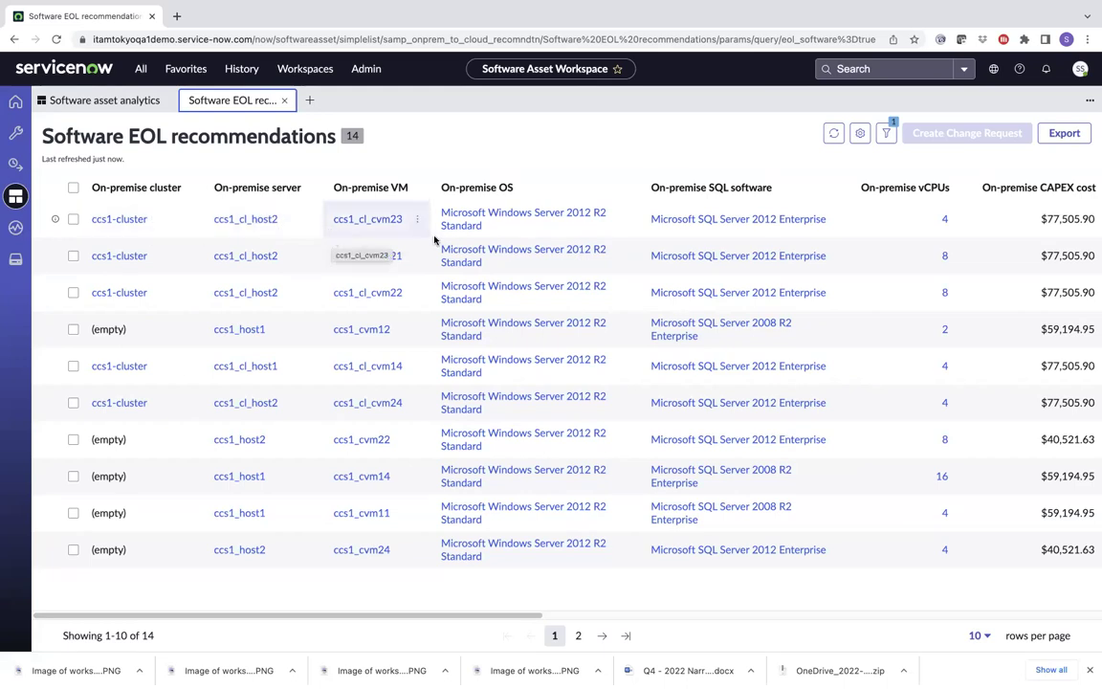
{"action": "scroll", "coordinate": [435, 242], "scroll_direction": "right", "scroll_amount": 10}
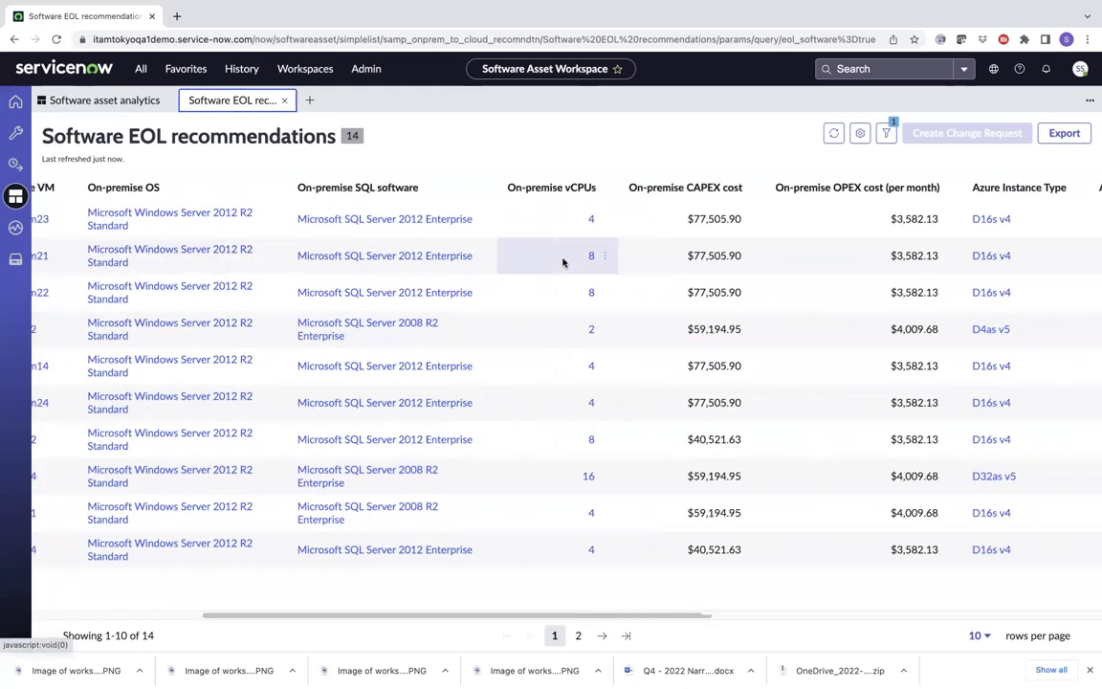
{"action": "scroll", "coordinate": [563, 262], "scroll_direction": "right", "scroll_amount": 1}
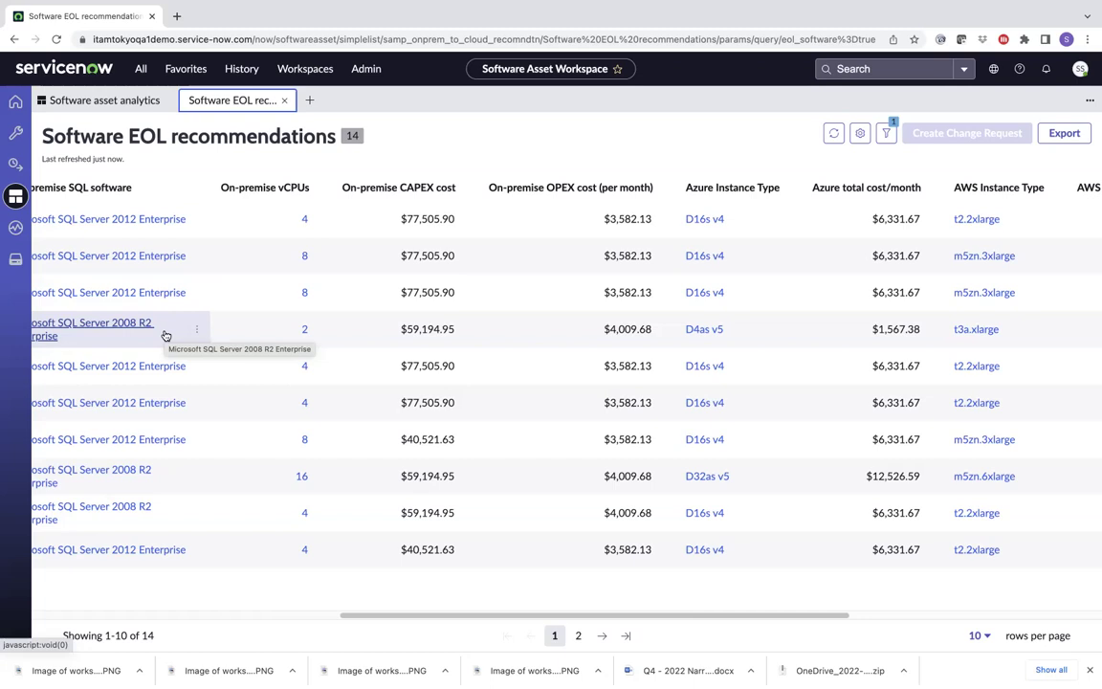
{"action": "scroll", "coordinate": [164, 336], "scroll_direction": "left", "scroll_amount": 10}
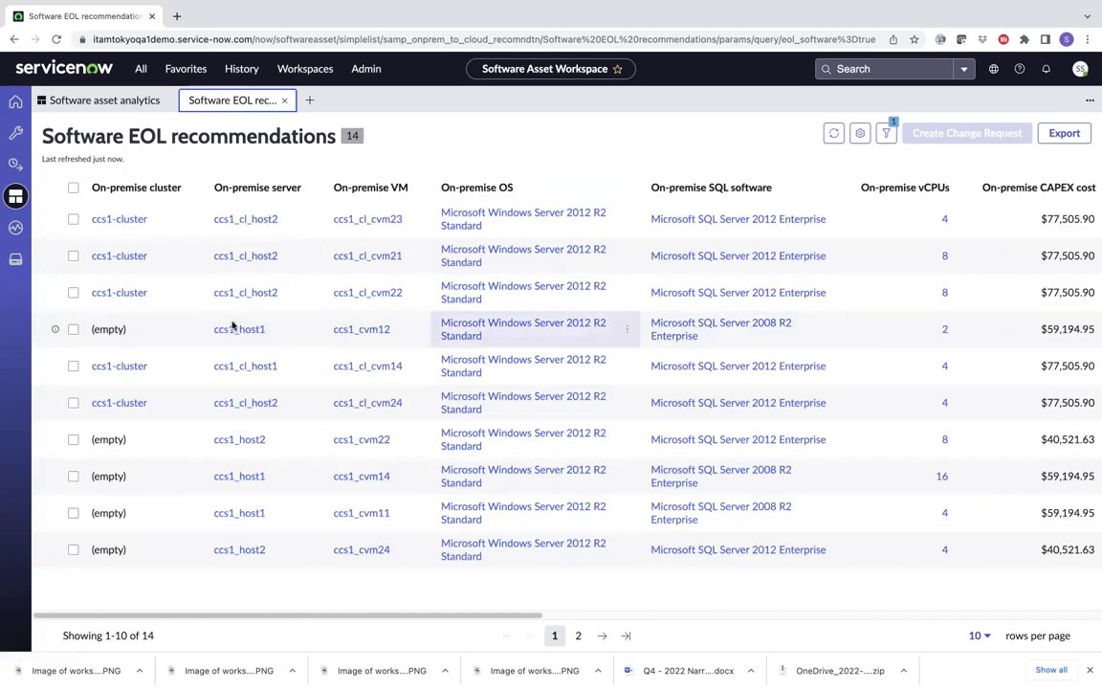
- Select the recommendations for VMs ccs1_cl_cvm23 and ccs1_cl_cvm21, then close the Software EOL list without creating a change request
{"action": "left_click", "coordinate": [67, 220]}
{"action": "left_click", "coordinate": [66, 255]}
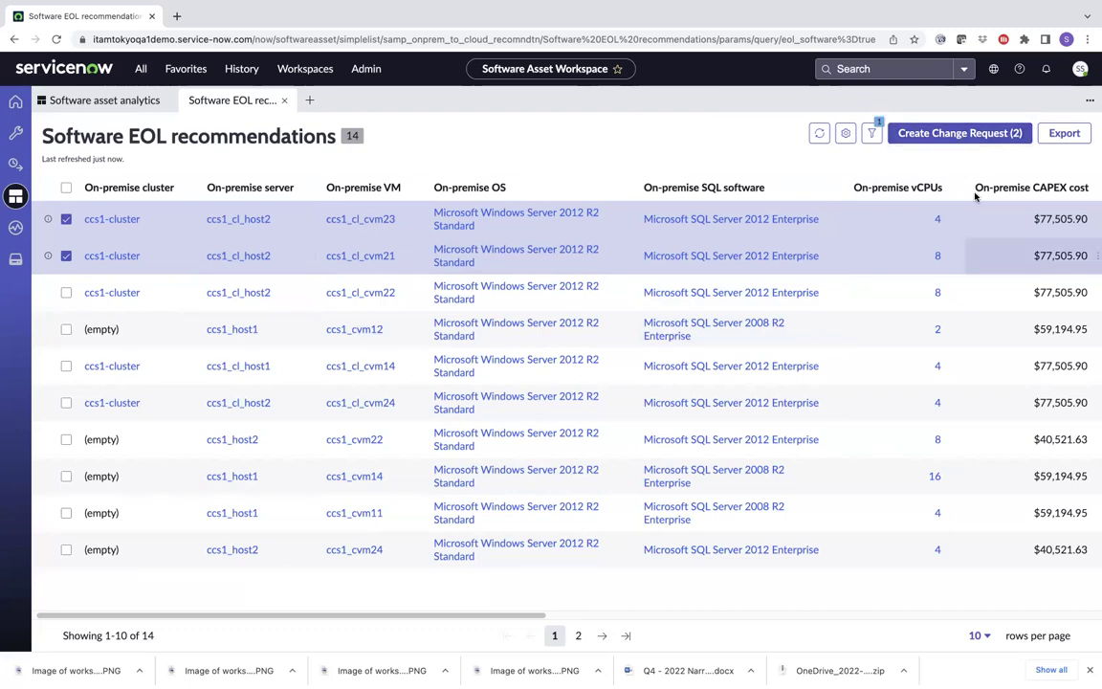
{"action": "left_click", "coordinate": [280, 100]}
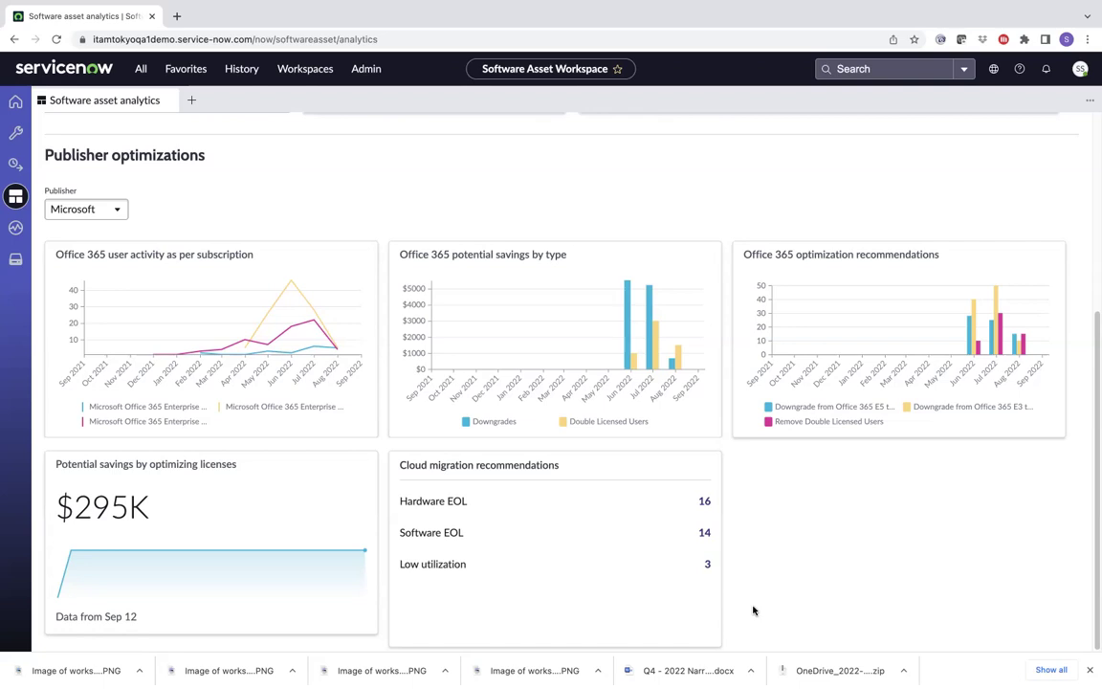
- Open the Cloud cost simulator and filter its on-premise recommendations to the cluster ccs1-cluster
{"action": "scroll", "coordinate": [611, 433], "scroll_direction": "up", "scroll_amount": 5}
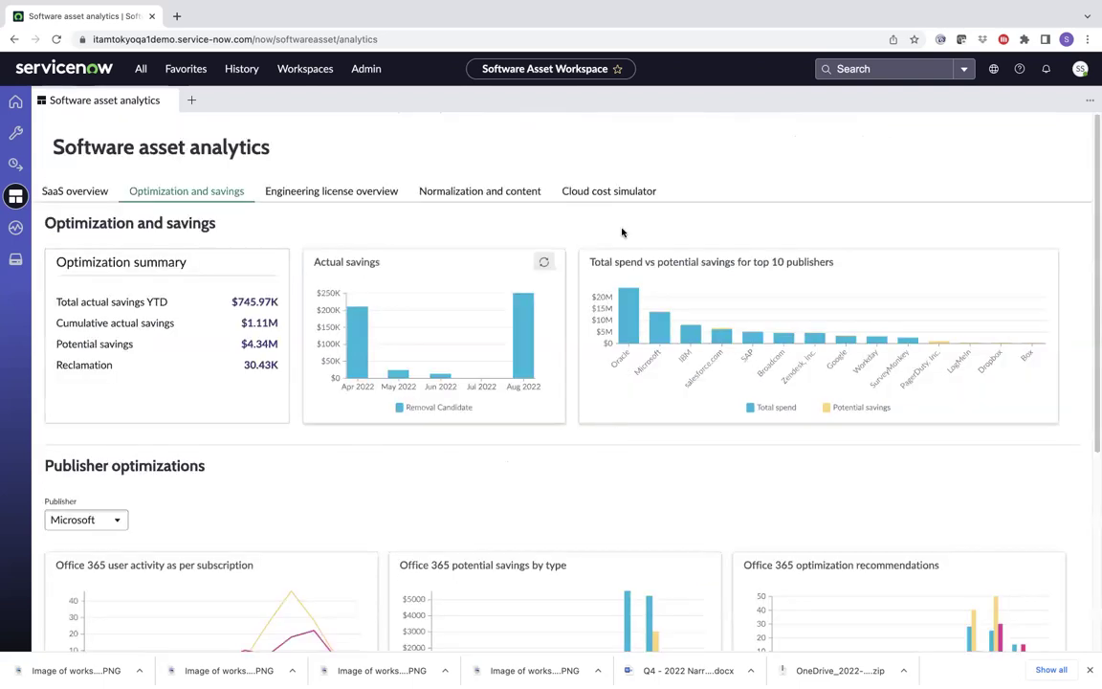
{"action": "left_click", "coordinate": [626, 193]}
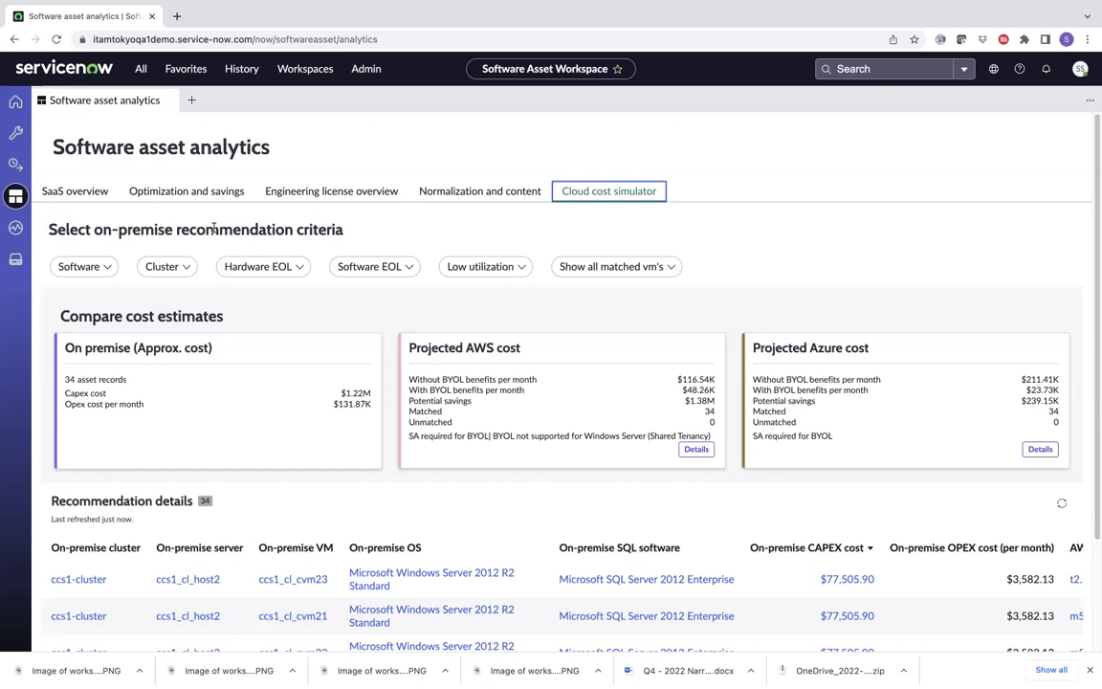
{"action": "left_click", "coordinate": [185, 269]}
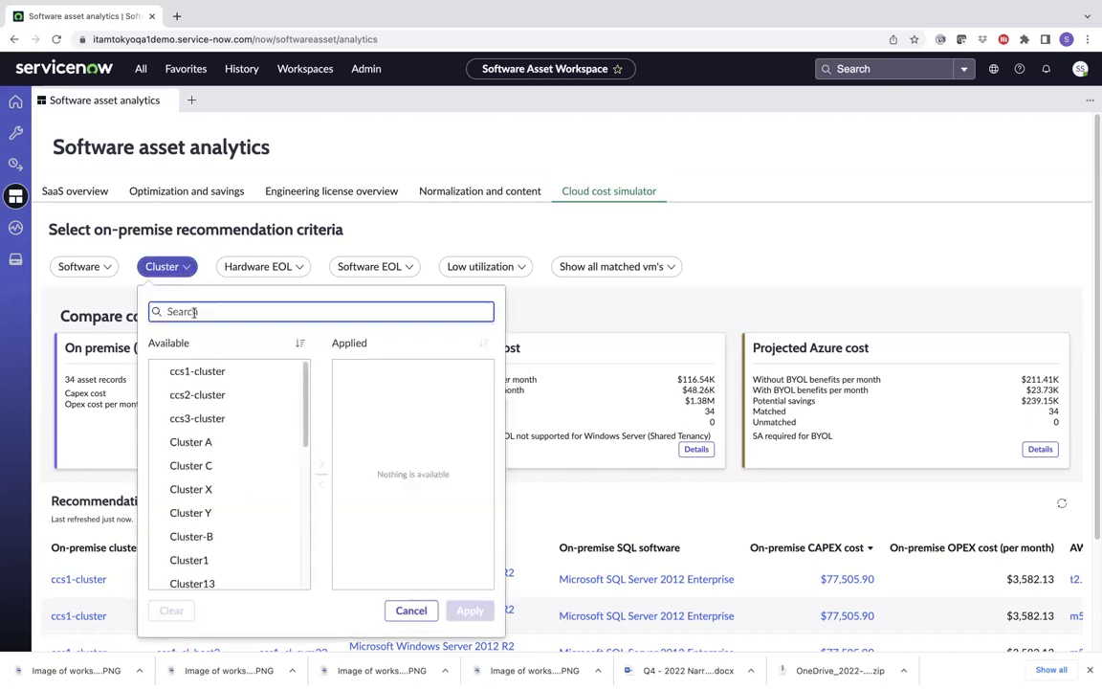
{"action": "left_click", "coordinate": [212, 373]}
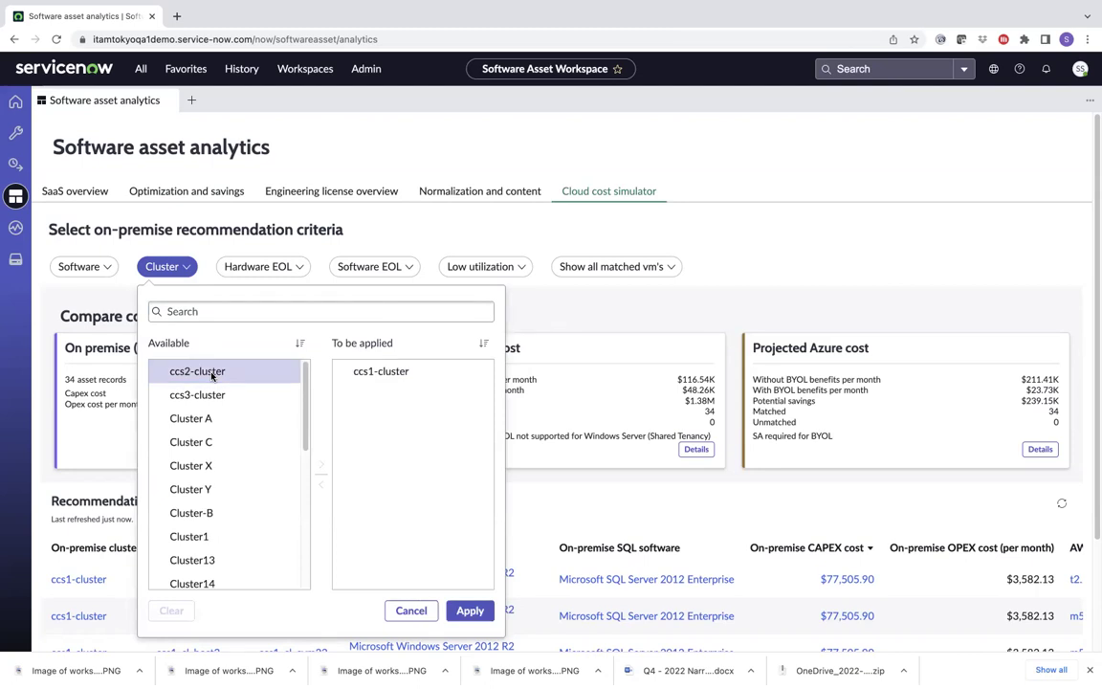
{"action": "left_click", "coordinate": [483, 614]}
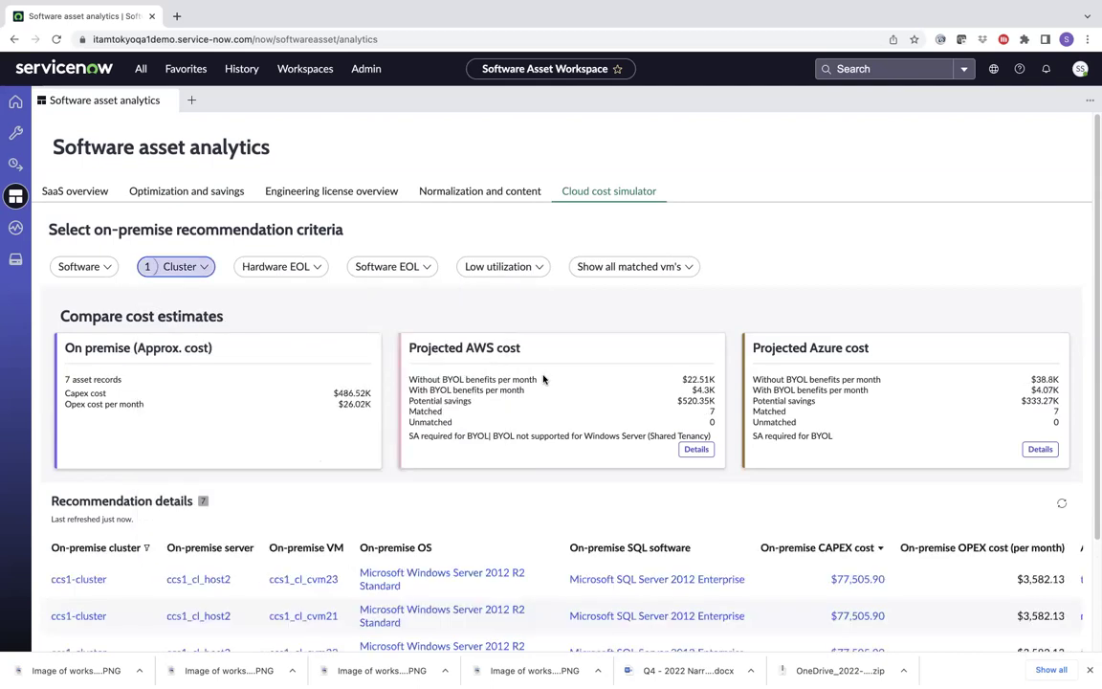
- Examine the on-premise, AWS and Azure cost estimates and the recommendation details for the filtered cluster
{"action": "scroll", "coordinate": [543, 380], "scroll_direction": "down", "scroll_amount": 1}
{"action": "scroll", "coordinate": [543, 380], "scroll_direction": "down", "scroll_amount": 1}
{"action": "scroll", "coordinate": [543, 380], "scroll_direction": "down", "scroll_amount": 2}
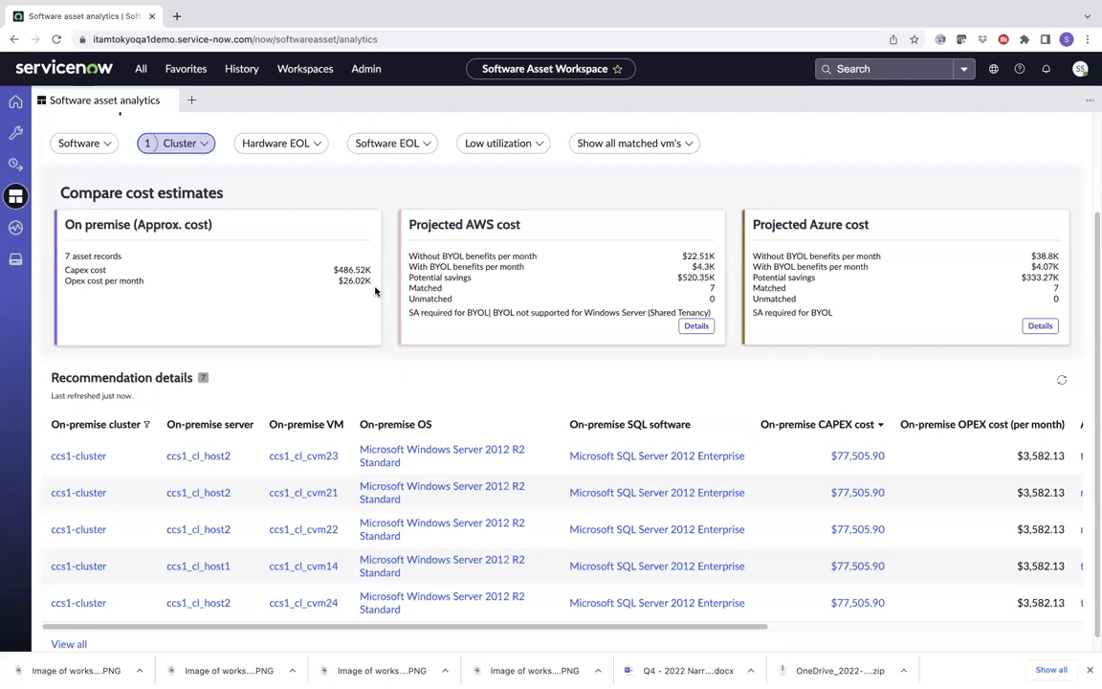
{"action": "scroll", "coordinate": [375, 291], "scroll_direction": "up", "scroll_amount": 3}
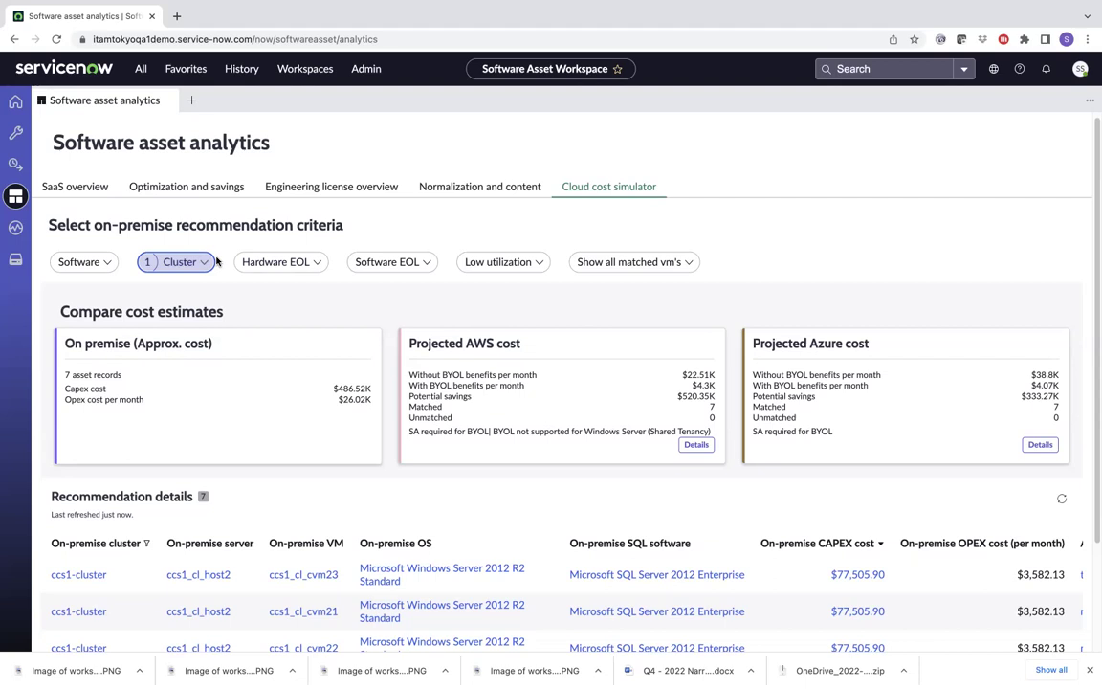
{"action": "scroll", "coordinate": [354, 325], "scroll_direction": "down", "scroll_amount": 1}
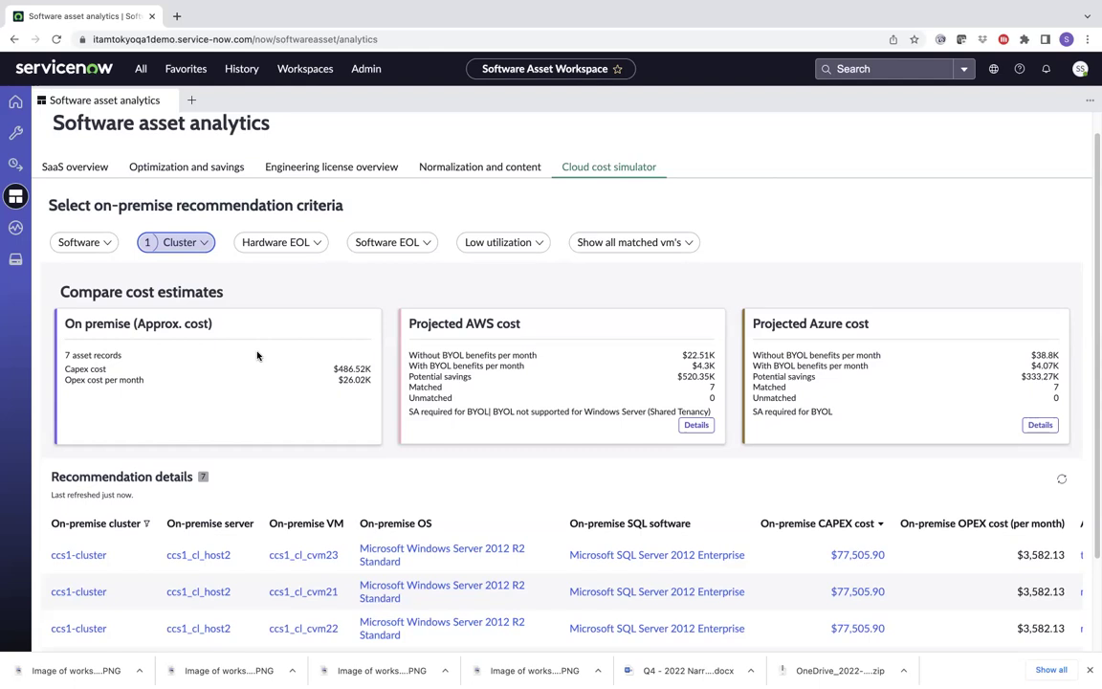
{"action": "scroll", "coordinate": [256, 356], "scroll_direction": "down", "scroll_amount": 2}
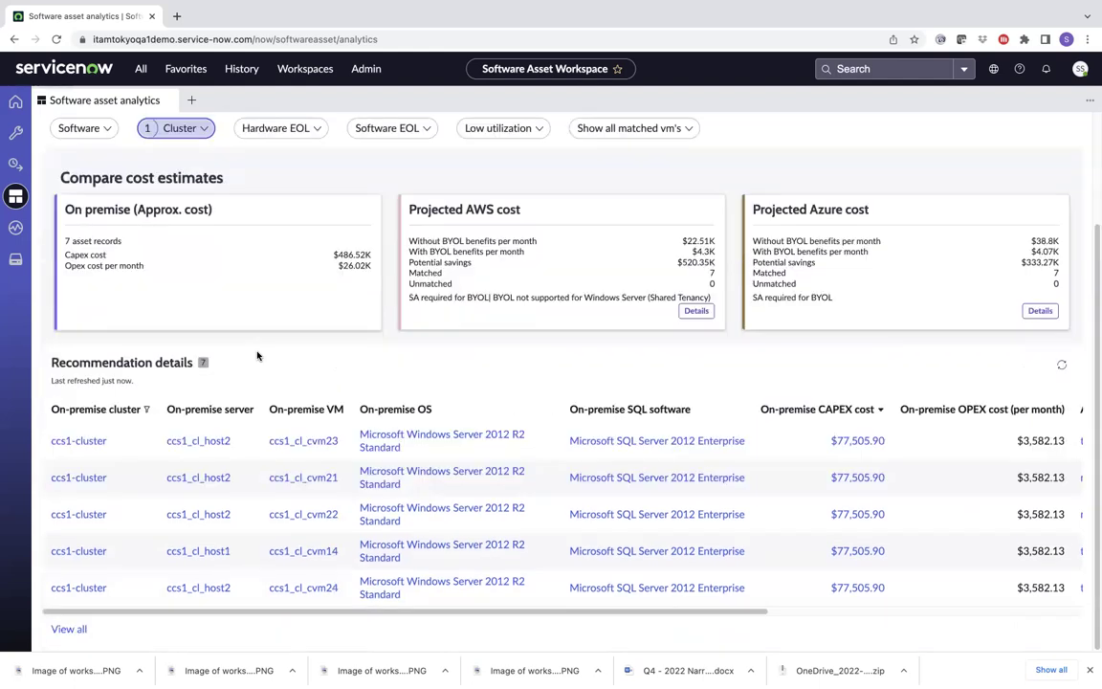
{"action": "scroll", "coordinate": [249, 287], "scroll_direction": "up", "scroll_amount": 2}
{"action": "scroll", "coordinate": [248, 273], "scroll_direction": "down", "scroll_amount": 2}
- Remove ccs1-cluster from the applied Cluster filter so the simulator covers all clusters
{"action": "scroll", "coordinate": [249, 273], "scroll_direction": "up", "scroll_amount": 2}
{"action": "left_click", "coordinate": [179, 266]}
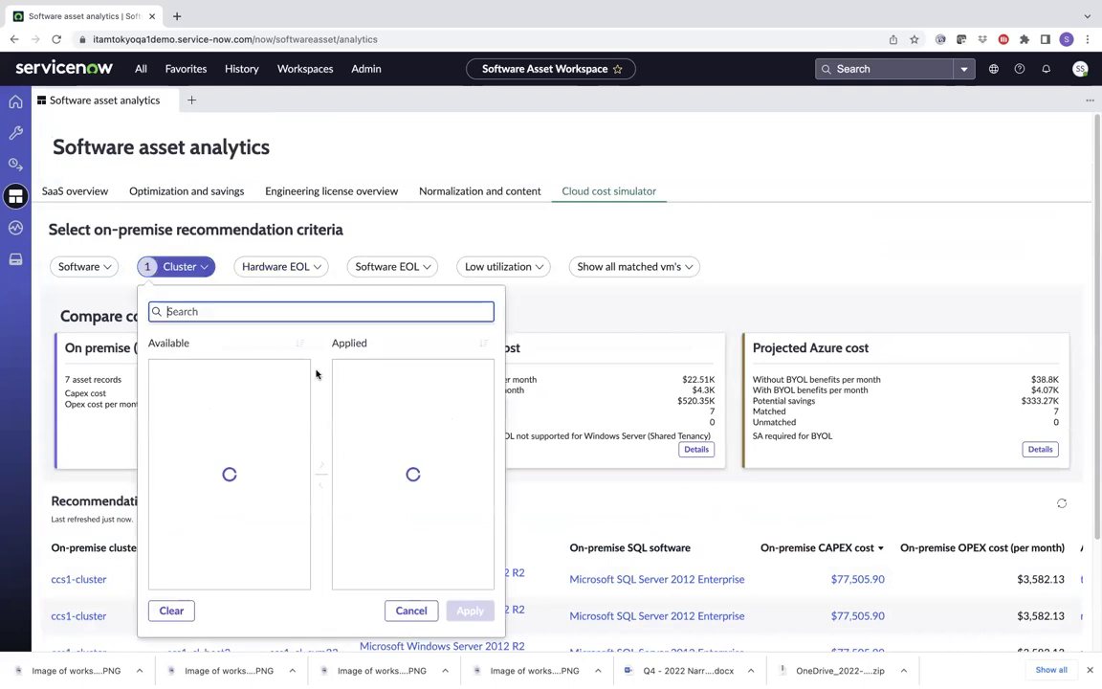
{"action": "left_click", "coordinate": [381, 371]}
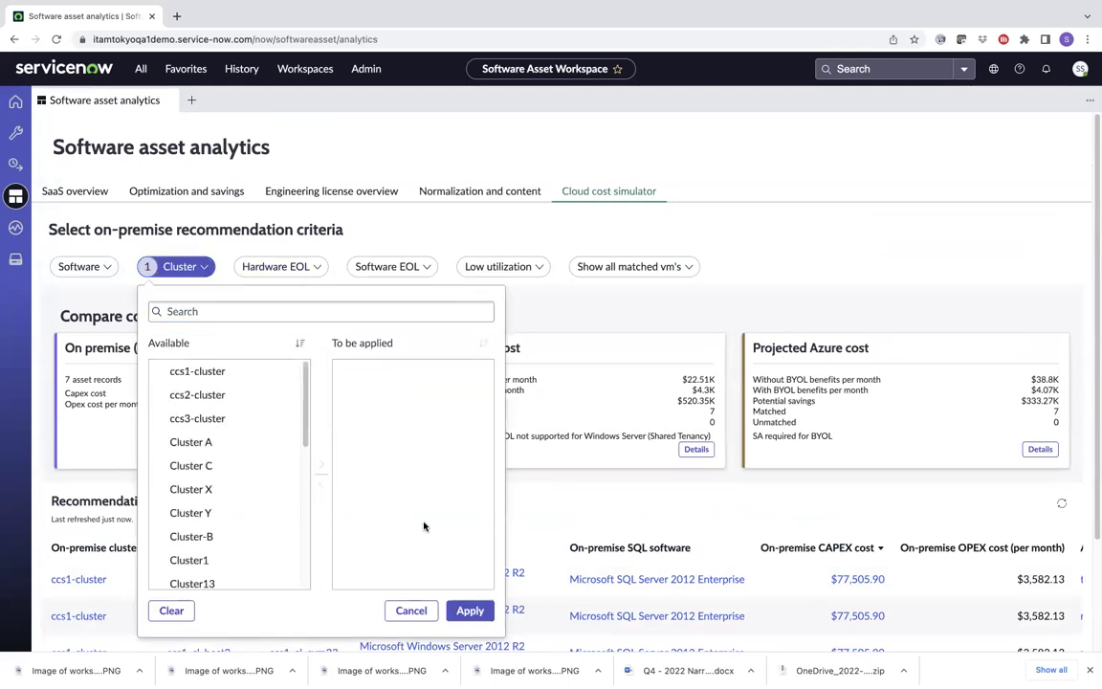
{"action": "left_click", "coordinate": [470, 610]}
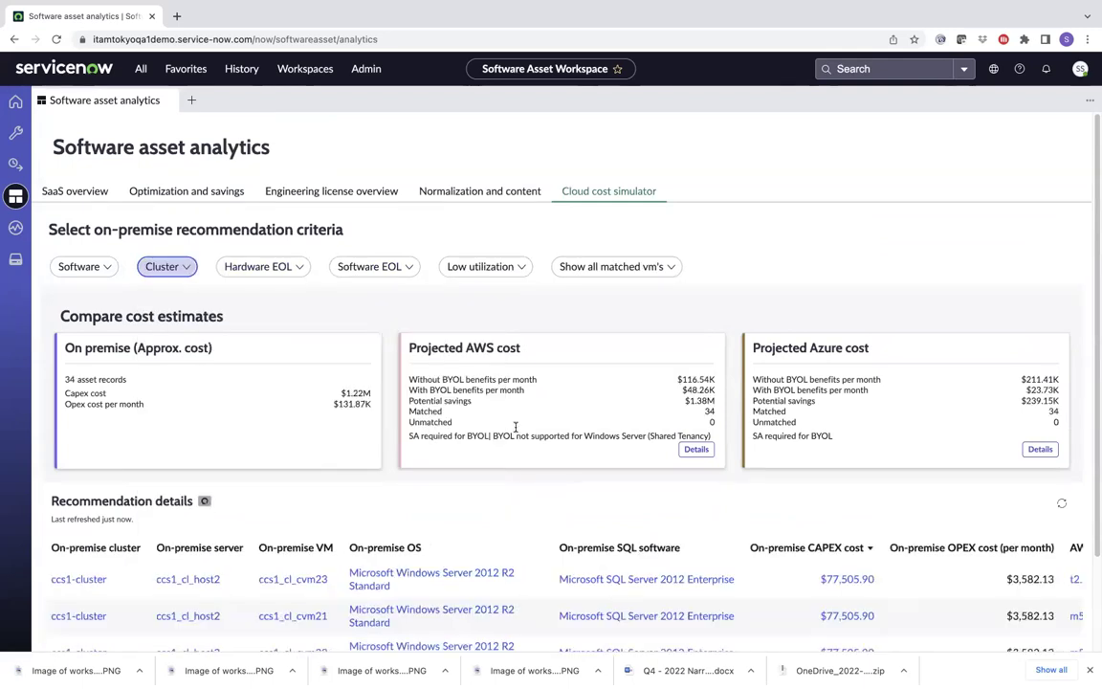
- Check the Software criteria options, dismiss them without a selection, and review the cost comparison with its recommendation details
{"action": "scroll", "coordinate": [516, 427], "scroll_direction": "down", "scroll_amount": 1}
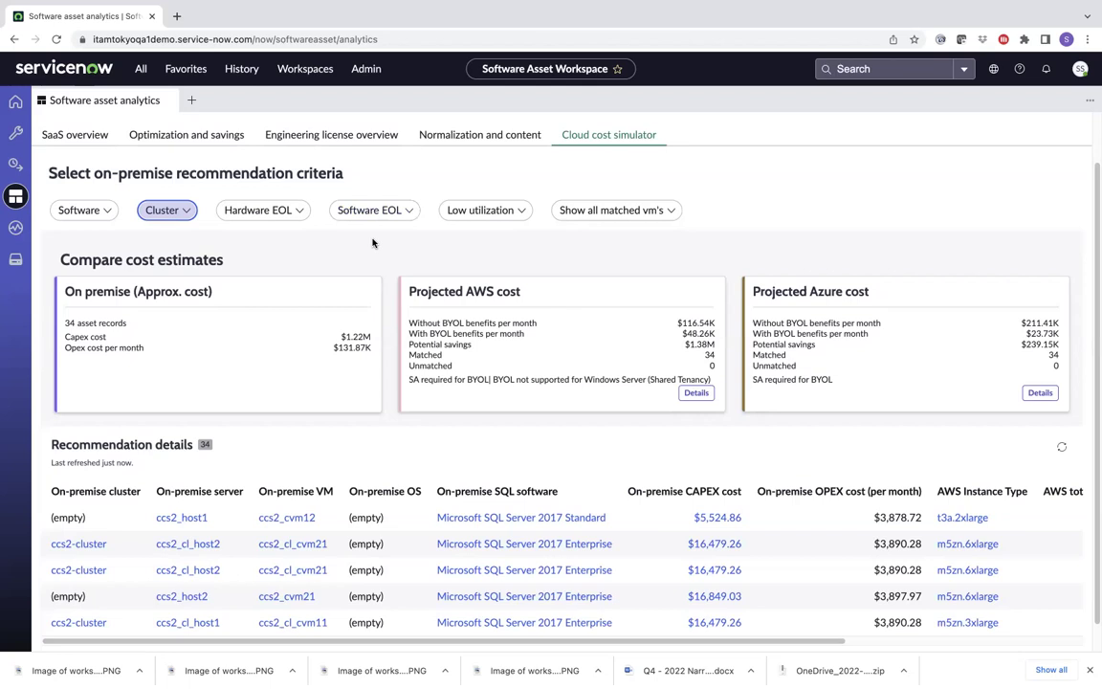
{"action": "left_click", "coordinate": [86, 209]}
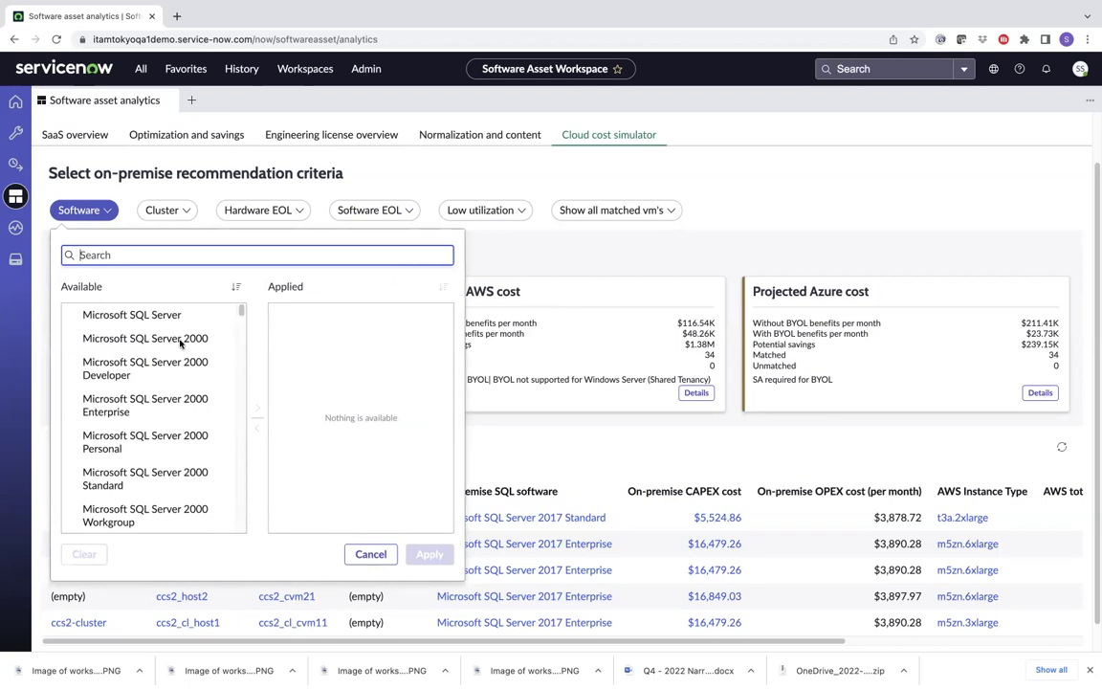
{"action": "left_click", "coordinate": [372, 555]}
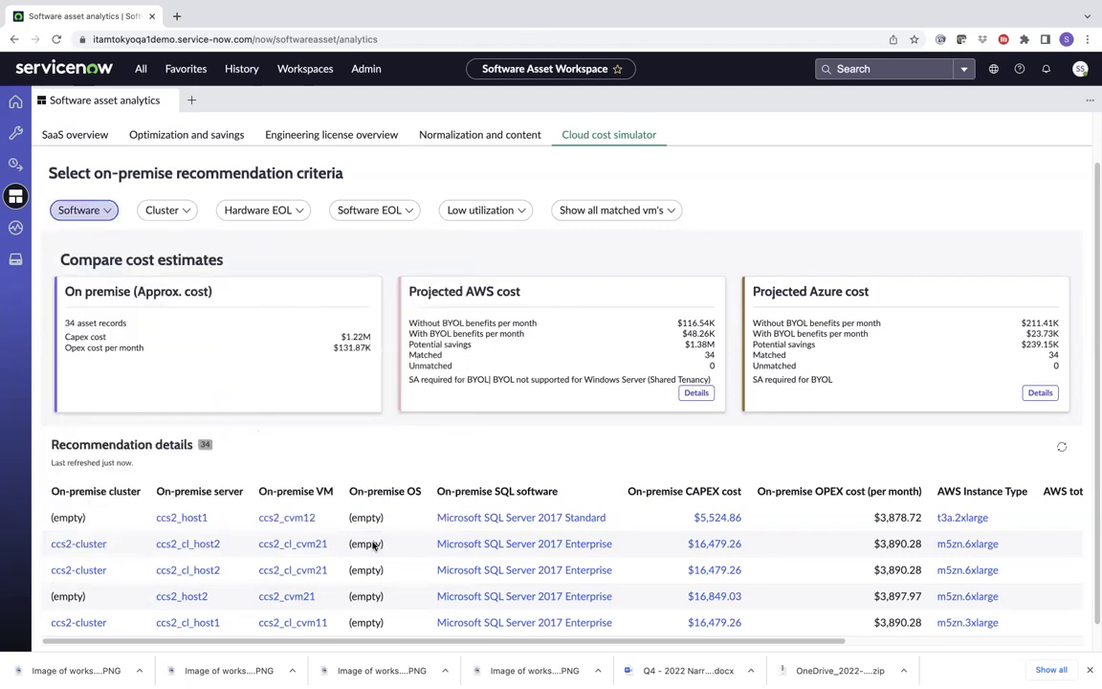
{"action": "scroll", "coordinate": [392, 254], "scroll_direction": "down", "scroll_amount": 1}
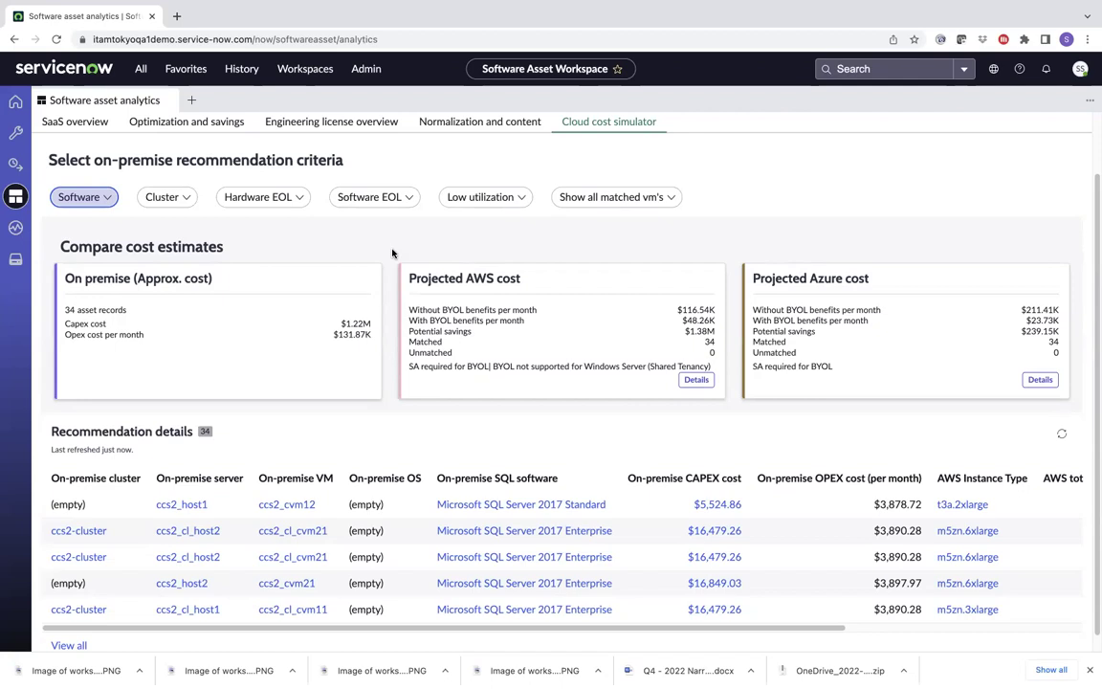
{"action": "scroll", "coordinate": [392, 253], "scroll_direction": "down", "scroll_amount": 1}
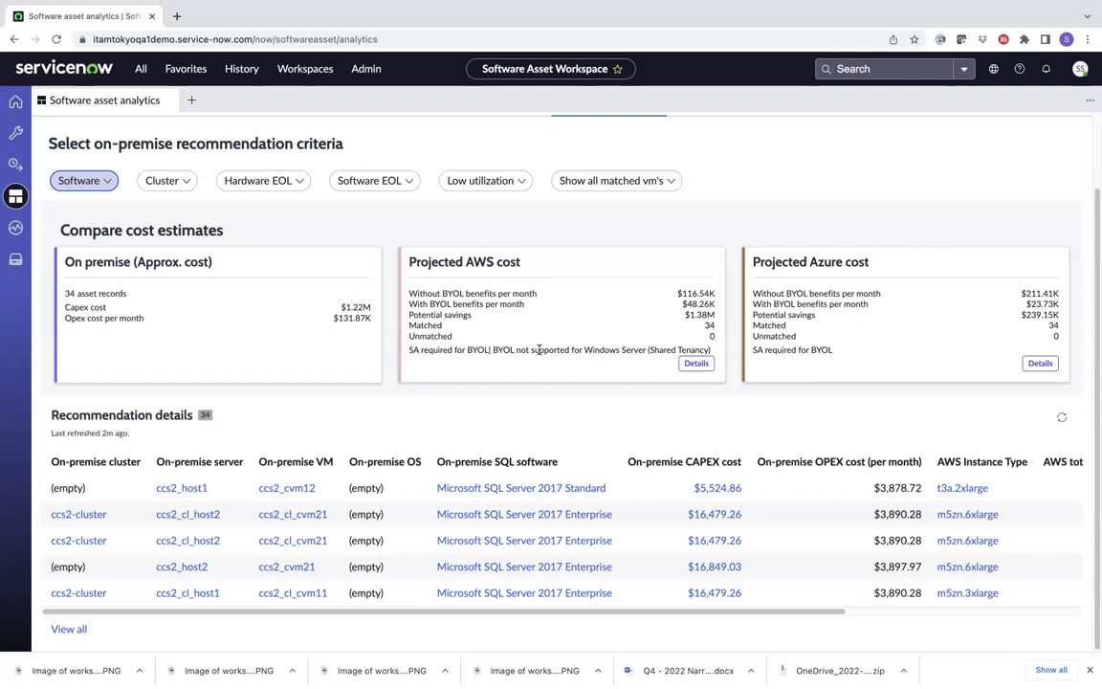
- Open the details behind the projected AWS cost and examine the on-premise costs, AWS instance types and AWS monthly costs
{"action": "left_click", "coordinate": [697, 365]}
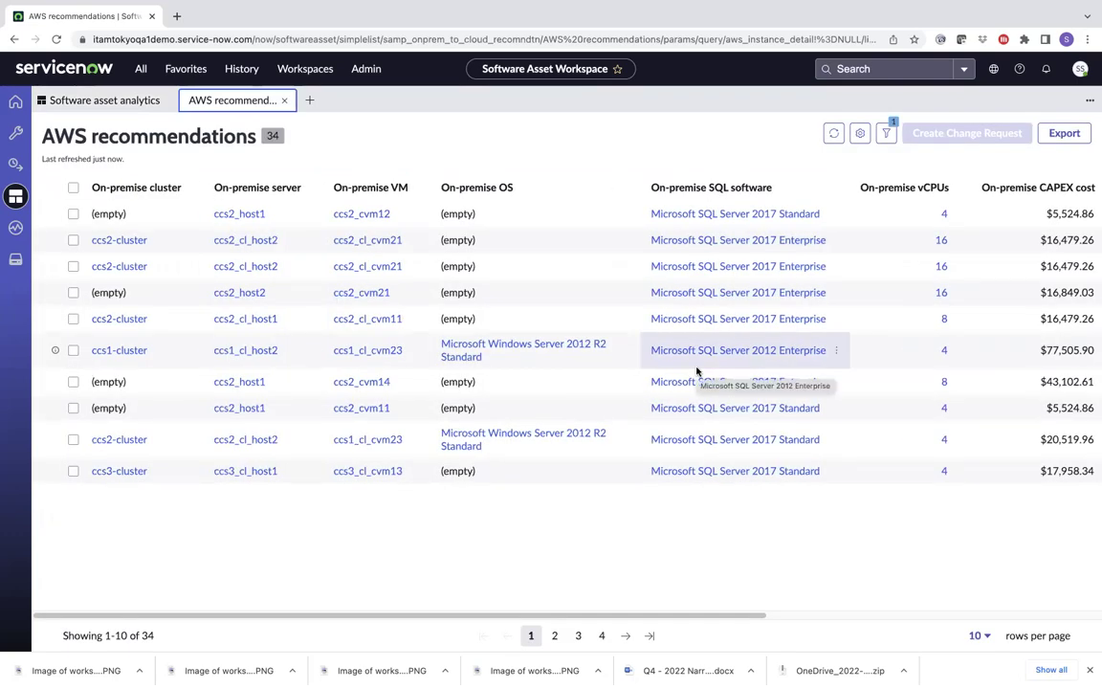
{"action": "scroll", "coordinate": [696, 371], "scroll_direction": "right", "scroll_amount": 10}
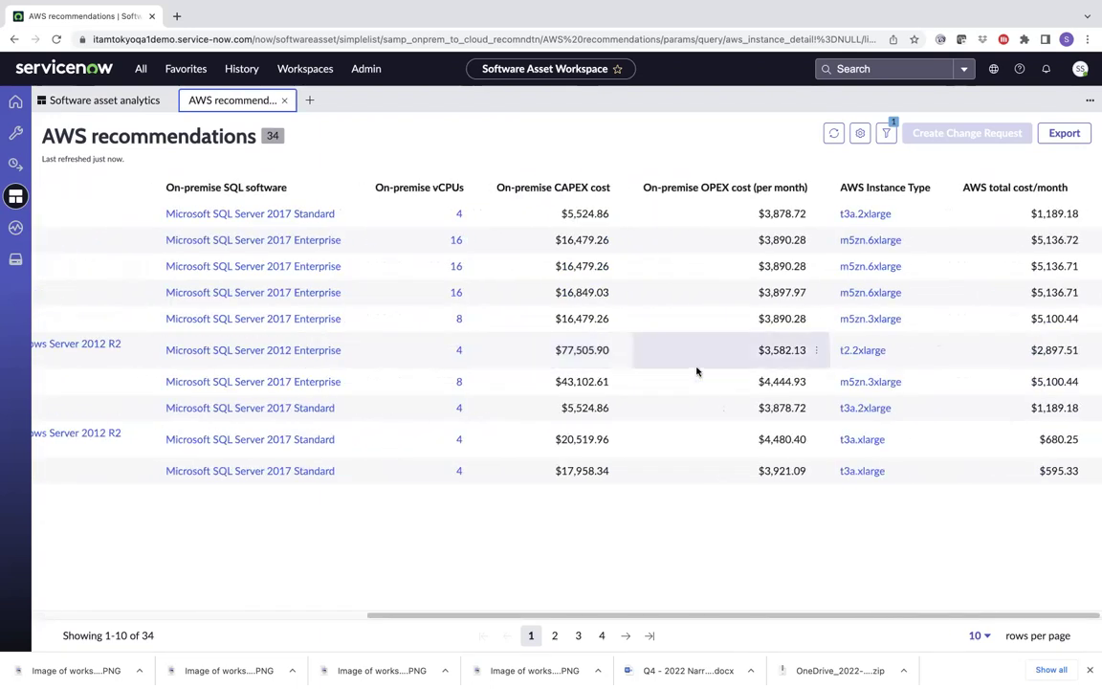
{"action": "scroll", "coordinate": [696, 372], "scroll_direction": "left", "scroll_amount": 10}
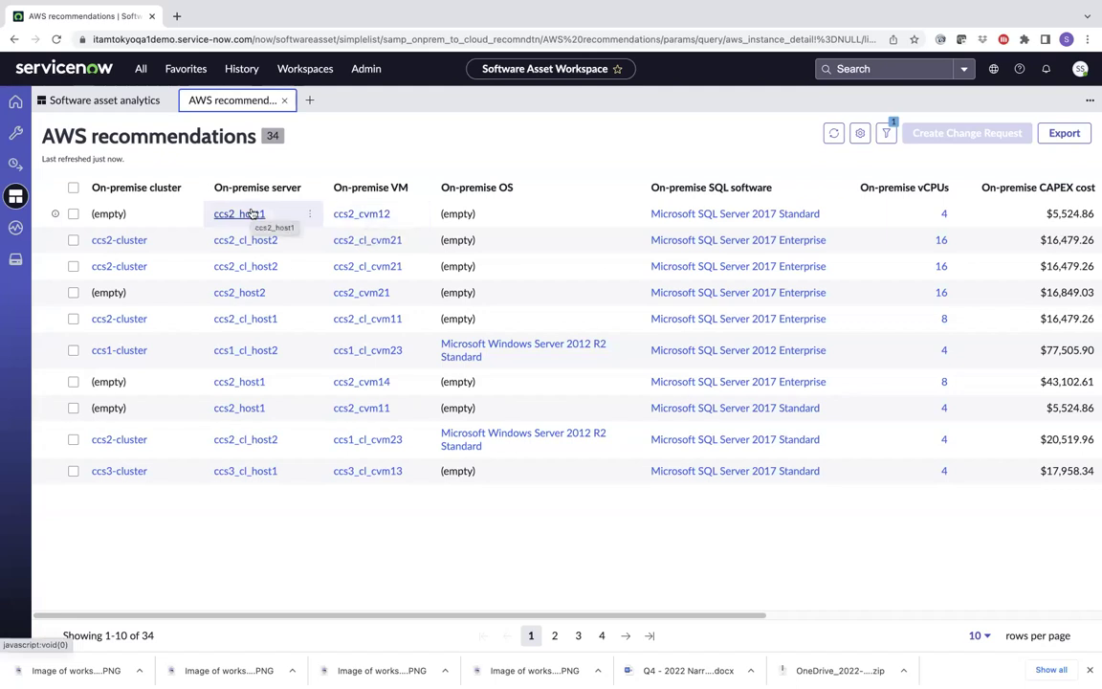
{"action": "scroll", "coordinate": [531, 241], "scroll_direction": "right", "scroll_amount": 5}
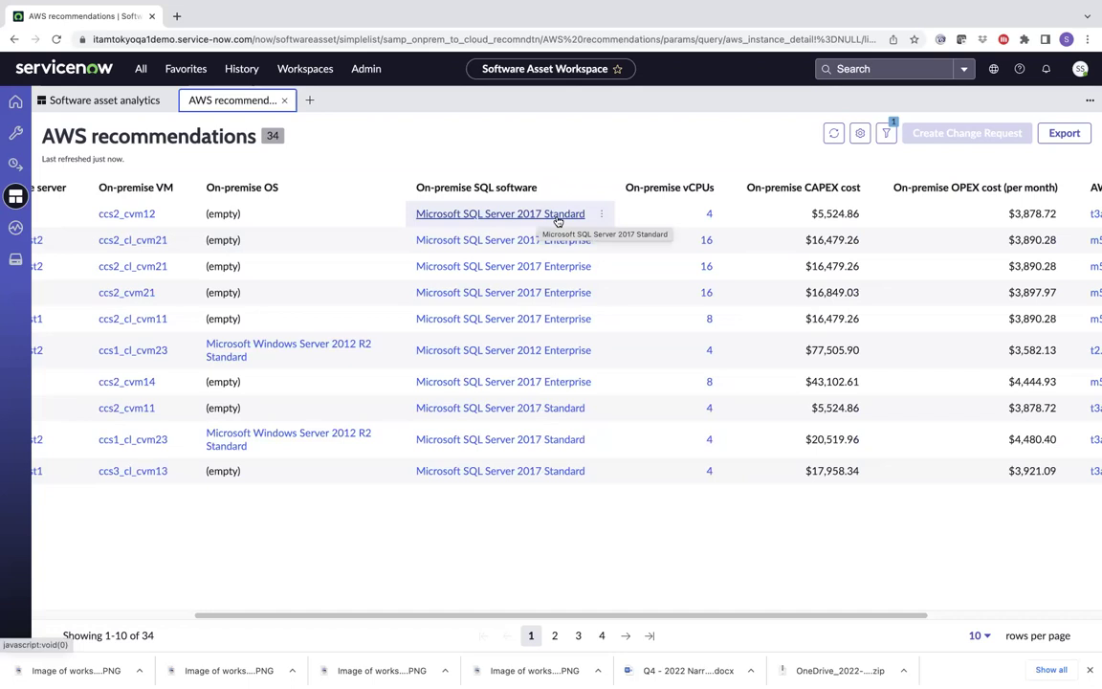
{"action": "scroll", "coordinate": [558, 221], "scroll_direction": "right", "scroll_amount": 5}
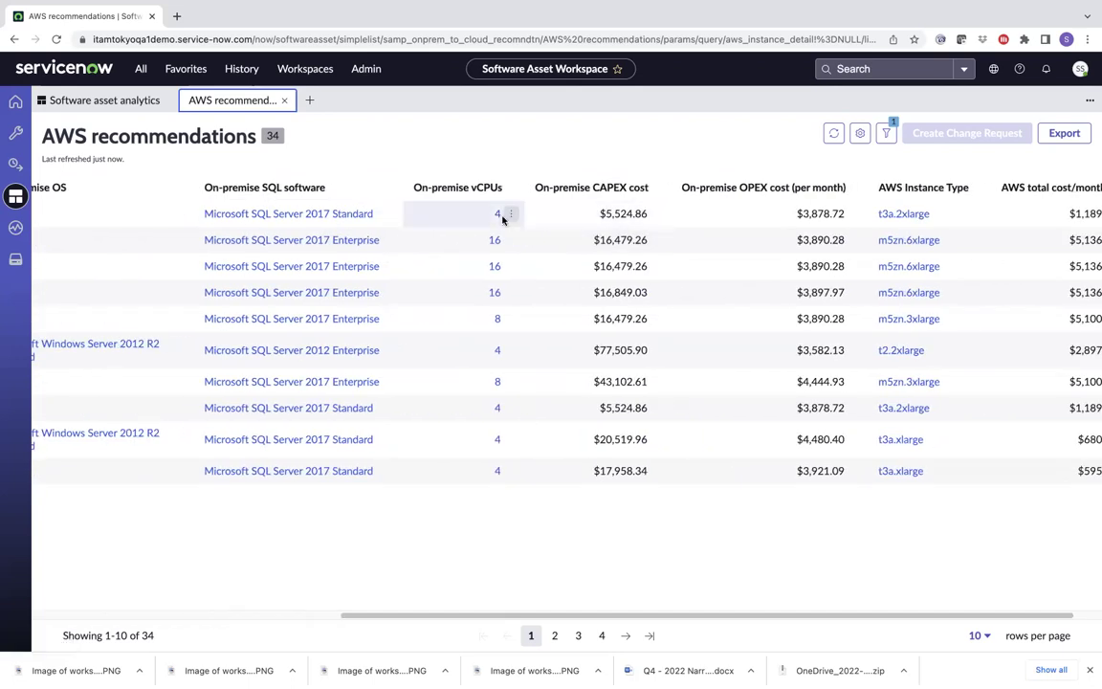
{"action": "scroll", "coordinate": [501, 220], "scroll_direction": "right", "scroll_amount": 1}
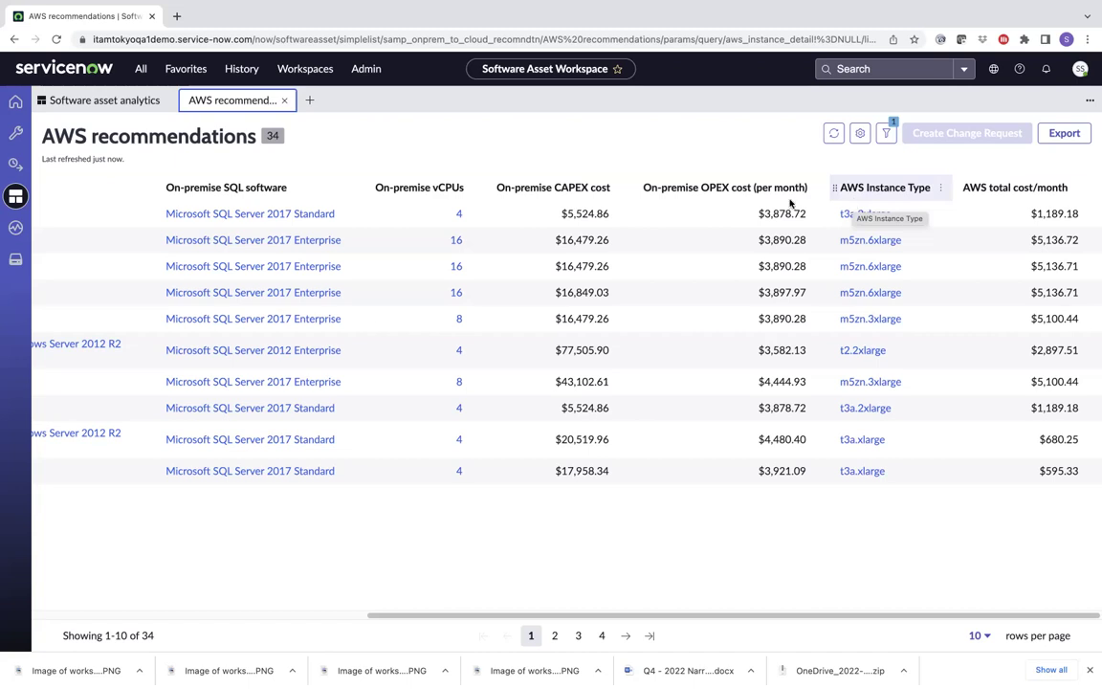
- Review the available and selected columns for the AWS recommendations list and accept the existing column selection
{"action": "left_click", "coordinate": [860, 136]}
{"action": "left_click", "coordinate": [866, 155]}
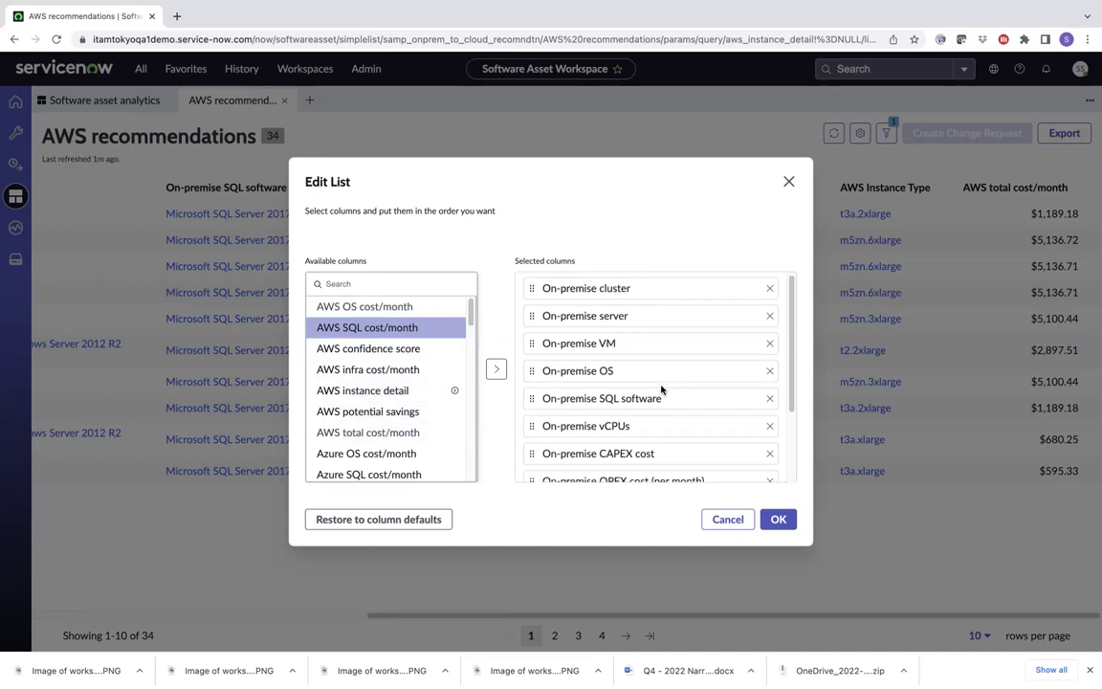
{"action": "scroll", "coordinate": [661, 389], "scroll_direction": "down", "scroll_amount": 2}
{"action": "left_click", "coordinate": [777, 520]}
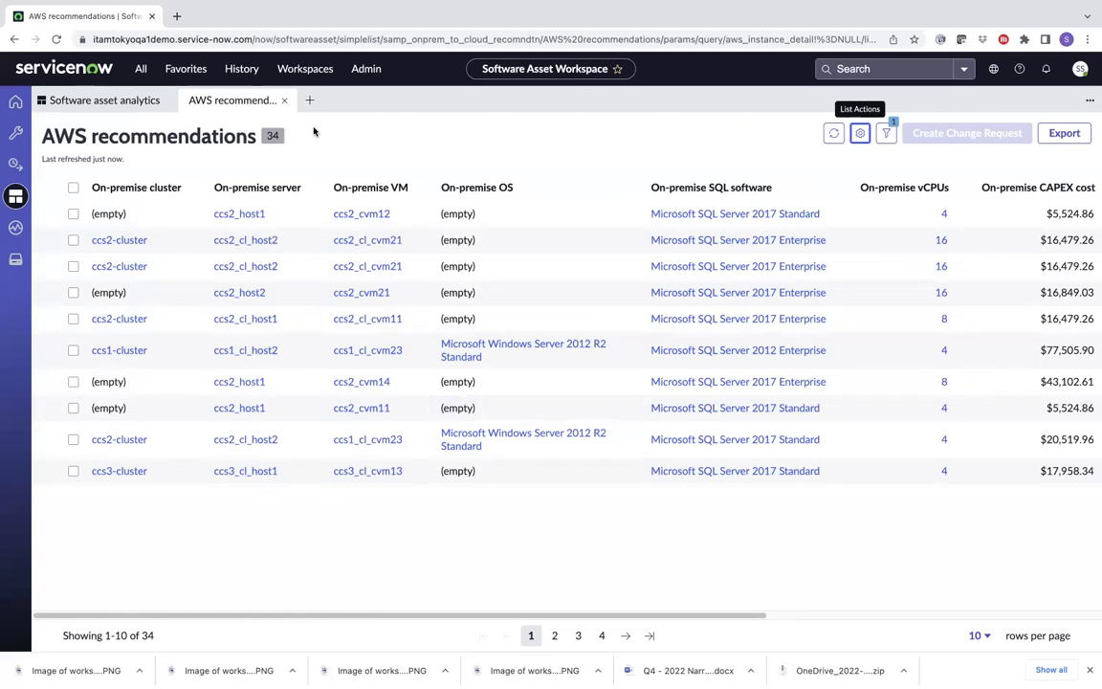
- Close the AWS recommendations list and look through the columns of the simulator's recommendation details
{"action": "left_click", "coordinate": [284, 100]}
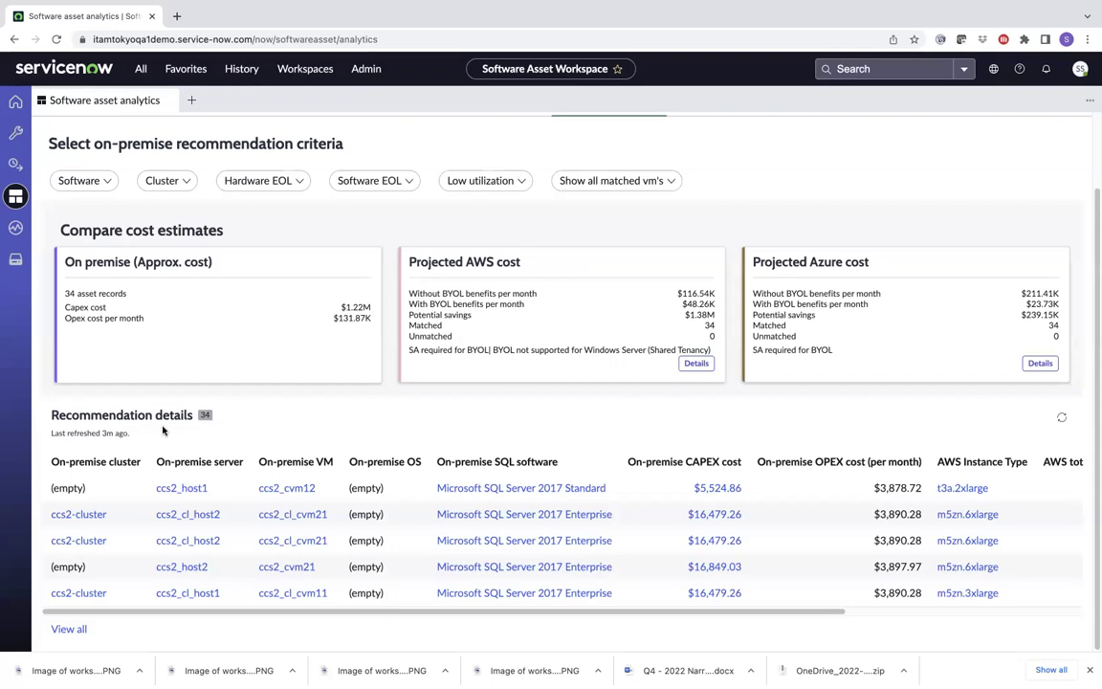
{"action": "scroll", "coordinate": [263, 452], "scroll_direction": "right", "scroll_amount": 1}
{"action": "scroll", "coordinate": [268, 450], "scroll_direction": "left", "scroll_amount": 1}
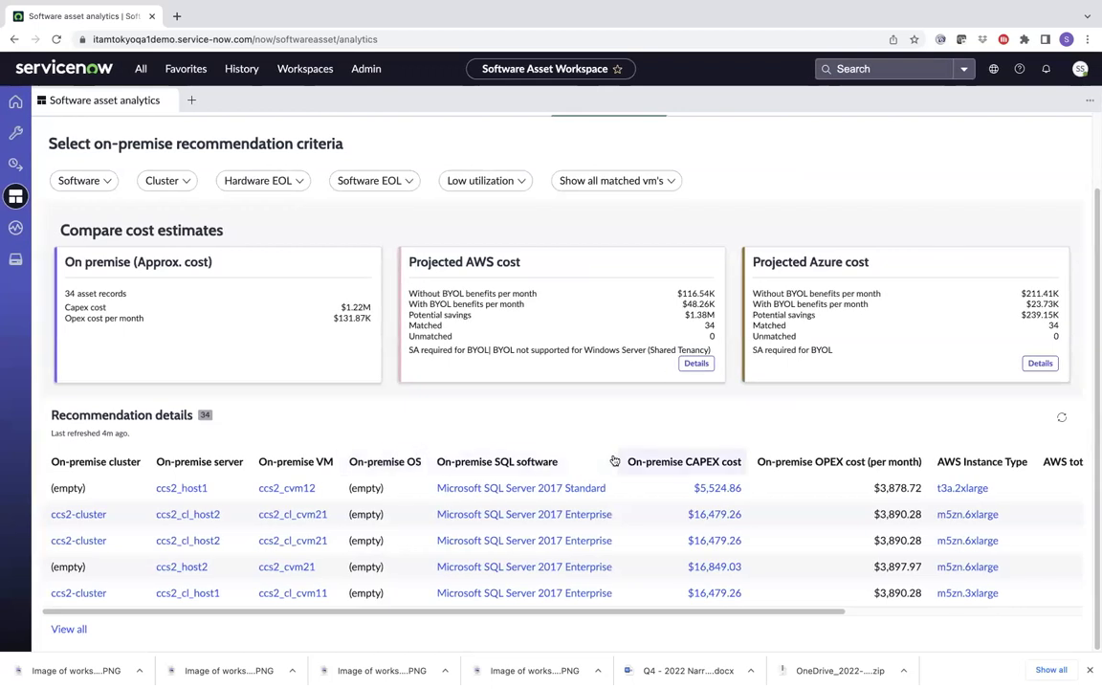
- Open the full recommendation details list and examine the on-premise server, software and cost columns alongside the Azure and AWS instance types and monthly costs
{"action": "scroll", "coordinate": [632, 463], "scroll_direction": "right", "scroll_amount": 5}
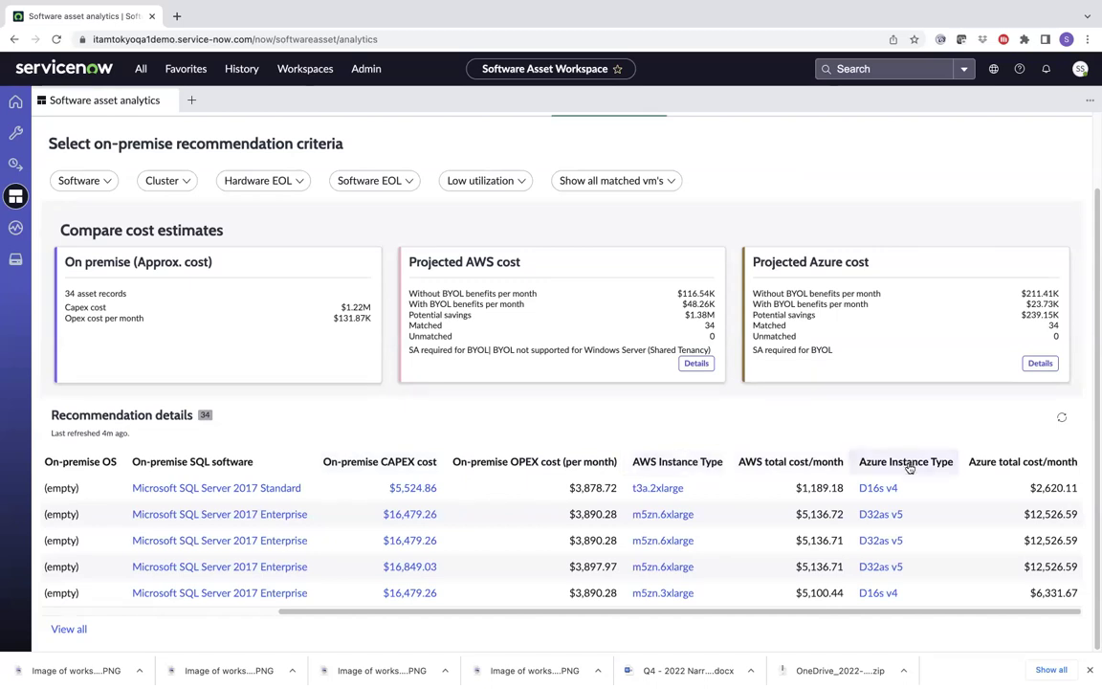
{"action": "left_click", "coordinate": [69, 629]}
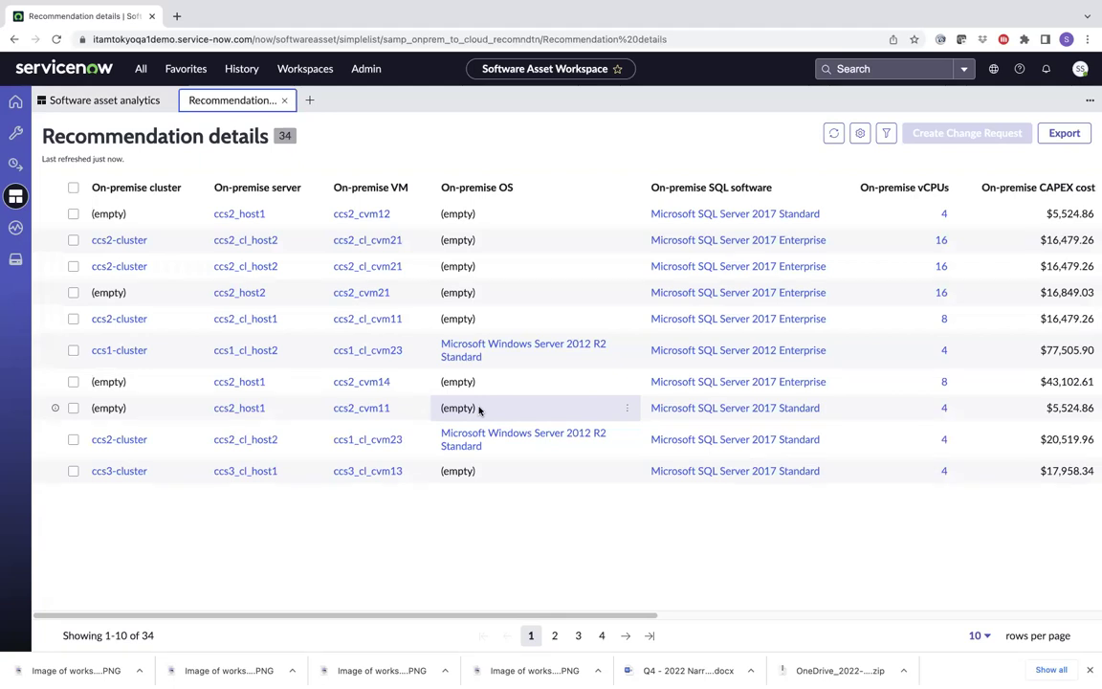
{"action": "scroll", "coordinate": [478, 410], "scroll_direction": "right", "scroll_amount": 5}
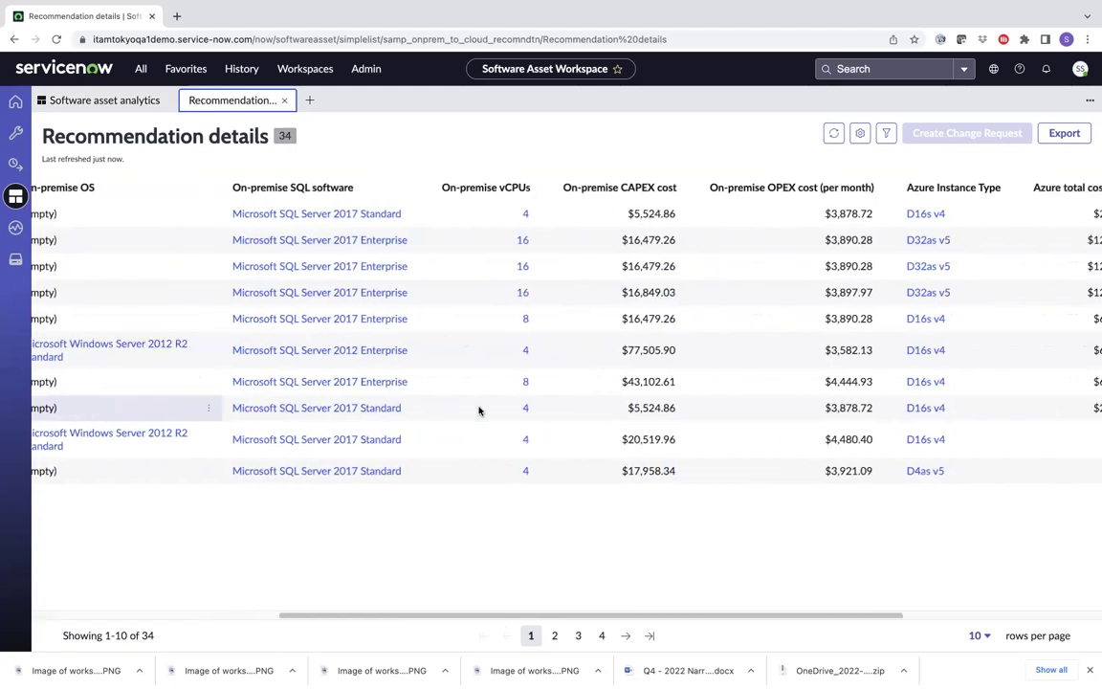
{"action": "scroll", "coordinate": [480, 411], "scroll_direction": "left", "scroll_amount": 4}
{"action": "scroll", "coordinate": [480, 410], "scroll_direction": "left", "scroll_amount": 1}
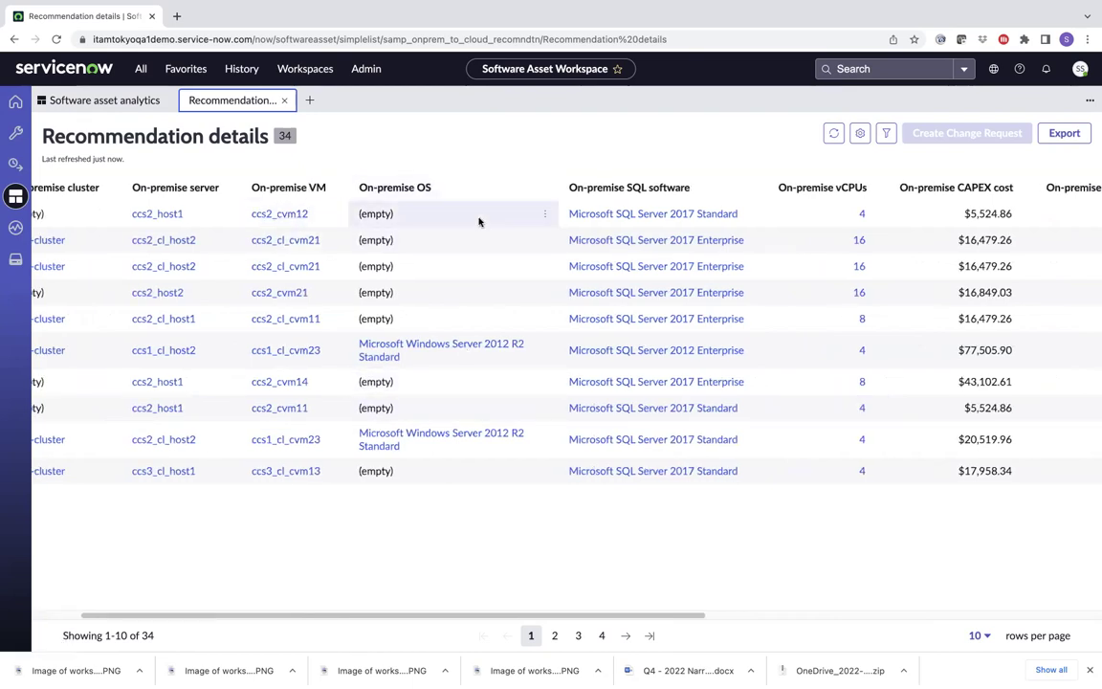
{"action": "scroll", "coordinate": [479, 221], "scroll_direction": "right", "scroll_amount": 4}
{"action": "scroll", "coordinate": [499, 221], "scroll_direction": "right", "scroll_amount": 3}
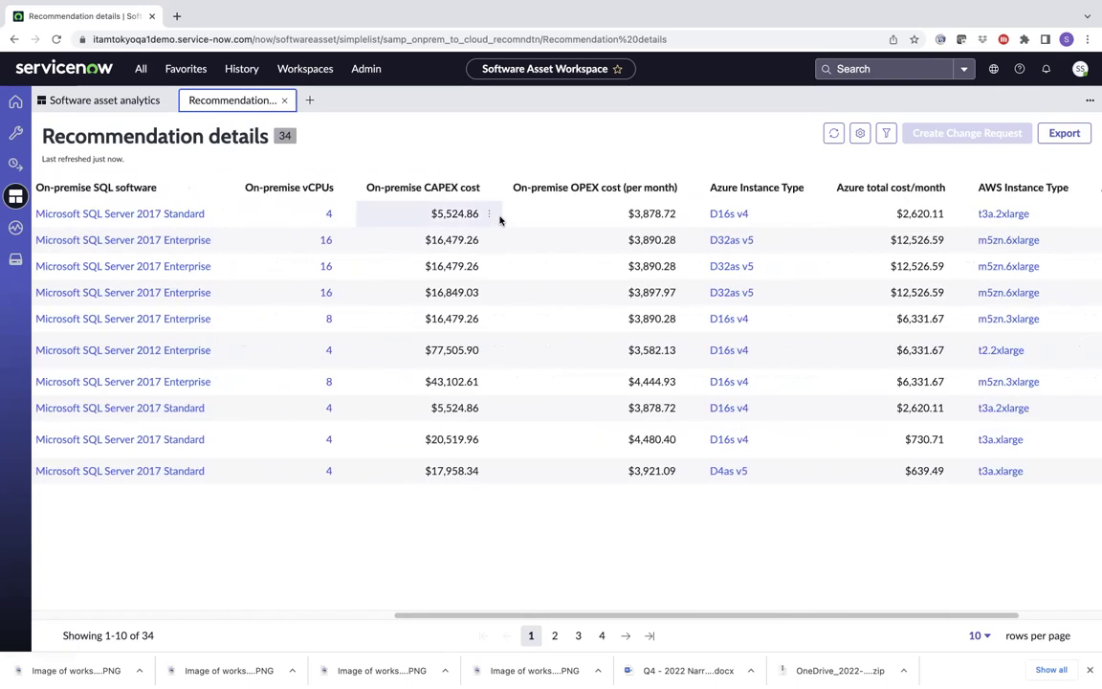
{"action": "scroll", "coordinate": [499, 220], "scroll_direction": "right", "scroll_amount": 2}
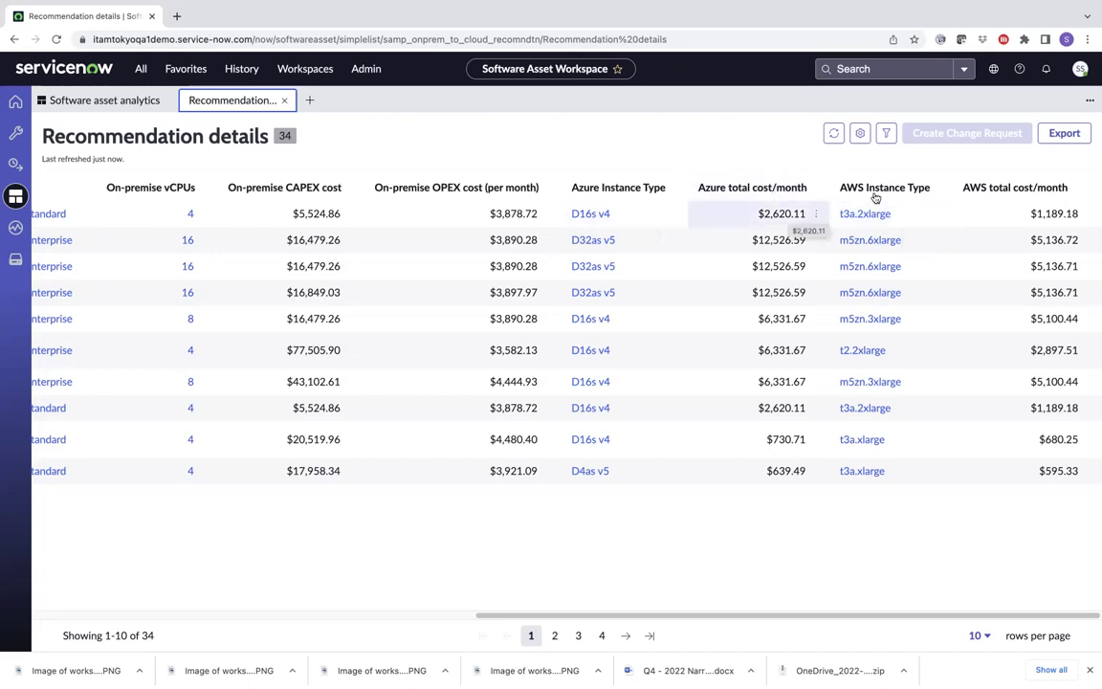
- Review the AWS and Azure columns available for the recommendation details list, then cancel the column editing
{"action": "left_click", "coordinate": [862, 135]}
{"action": "left_click", "coordinate": [873, 154]}
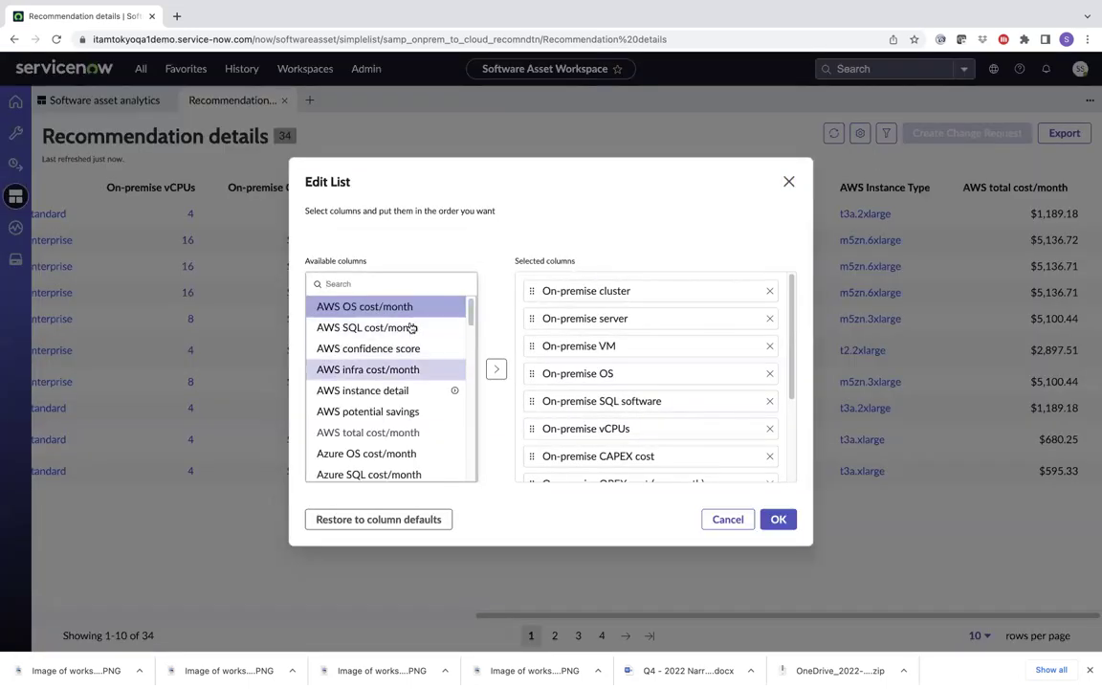
{"action": "left_click", "coordinate": [405, 327]}
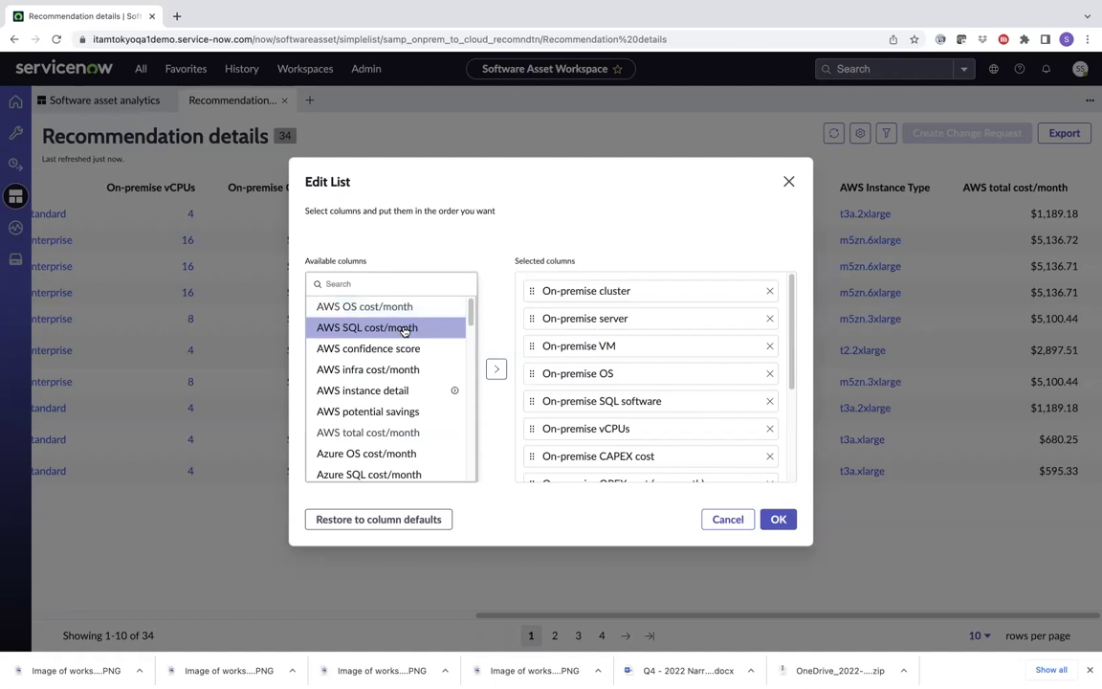
{"action": "double_click", "coordinate": [401, 370]}
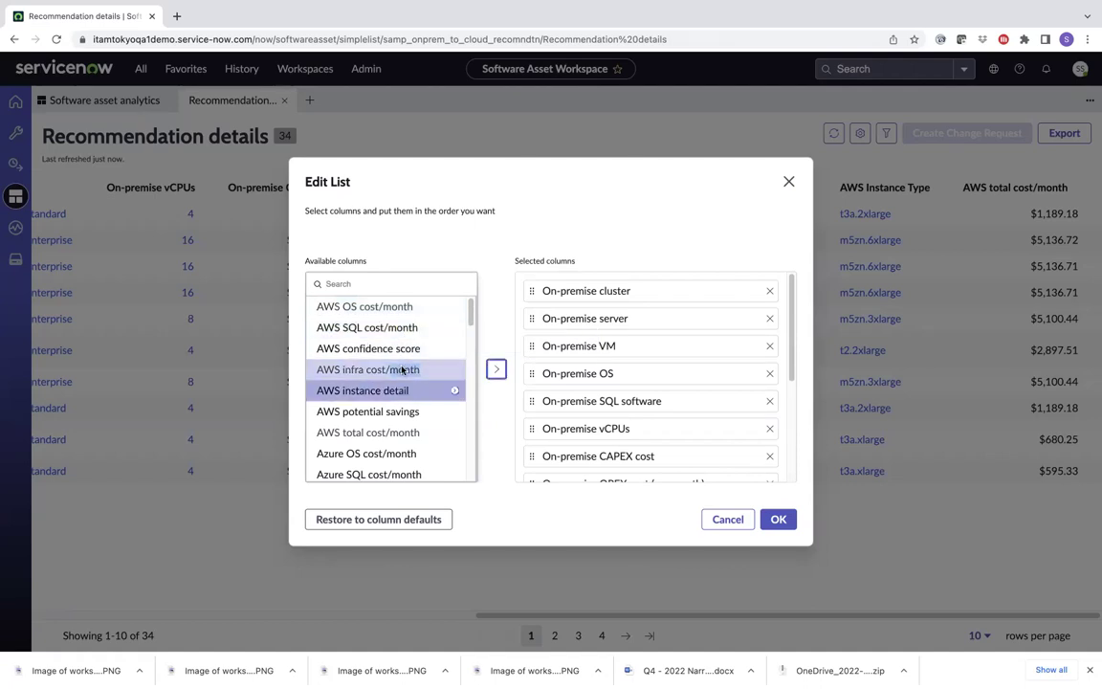
{"action": "double_click", "coordinate": [368, 348]}
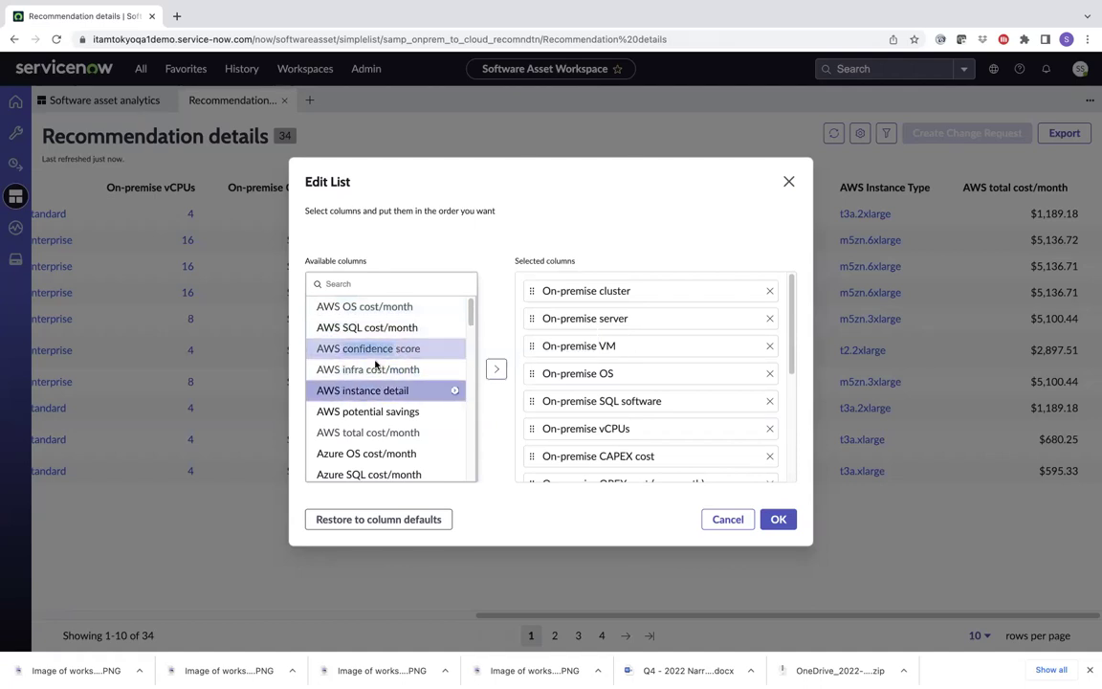
{"action": "scroll", "coordinate": [383, 411], "scroll_direction": "down", "scroll_amount": 3}
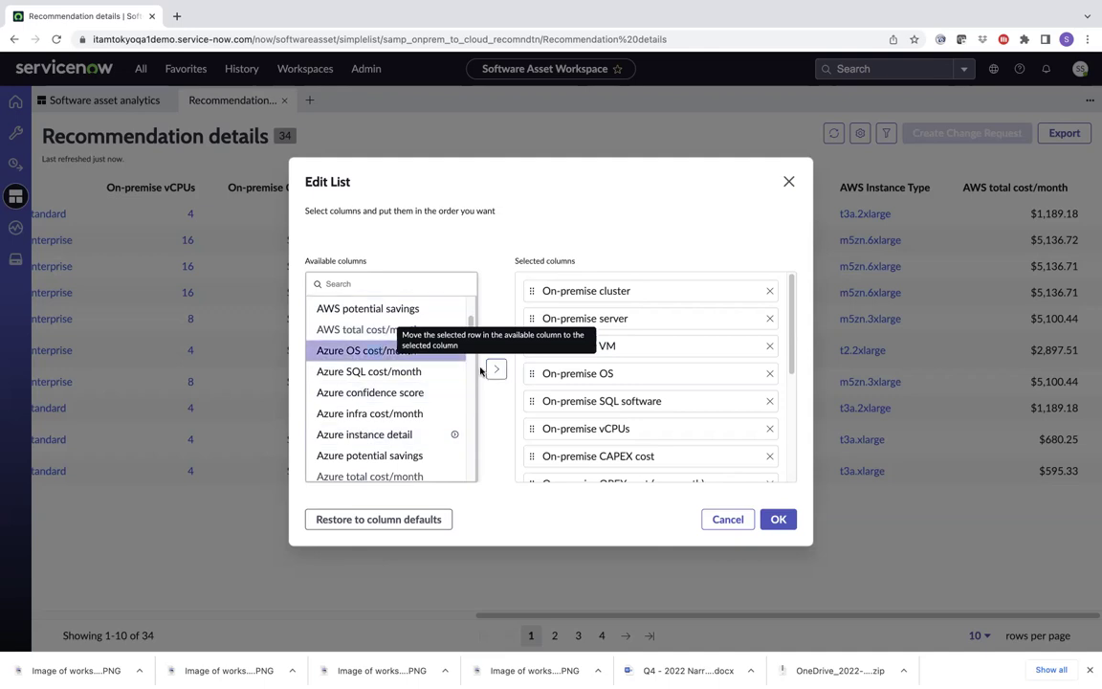
{"action": "left_click", "coordinate": [731, 518]}
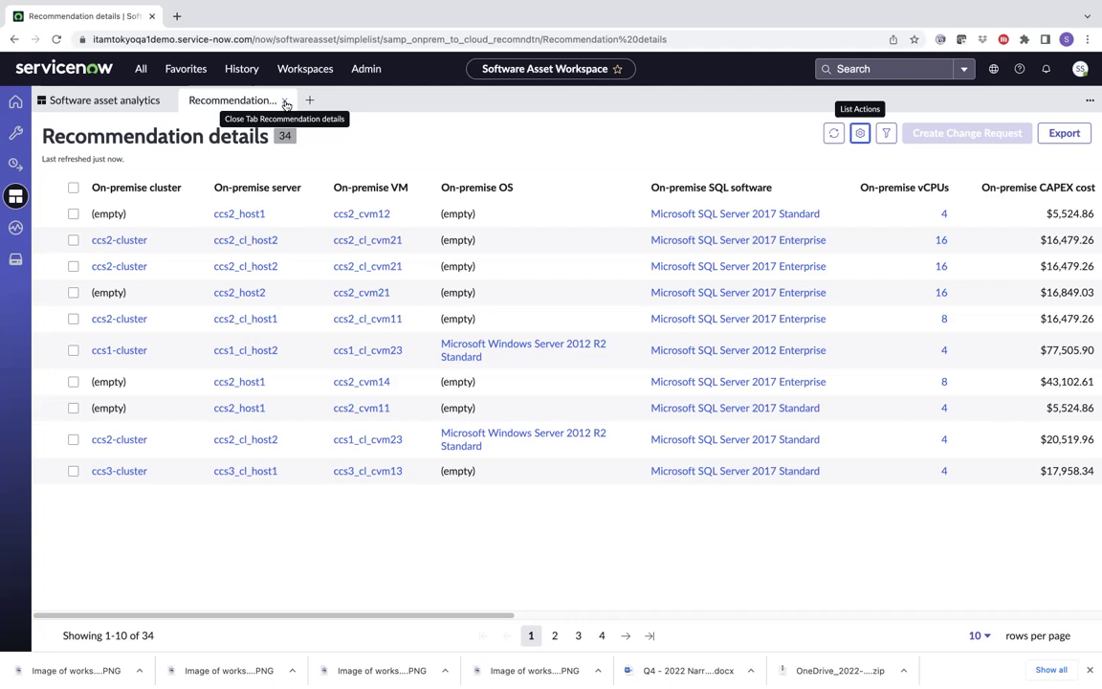
- Create a change request for the first three ccs2-cluster recommendations, two on ccs2_cl_host2 and one on ccs2_cl_host1, and close the recommendation details list
{"action": "left_click", "coordinate": [74, 240]}
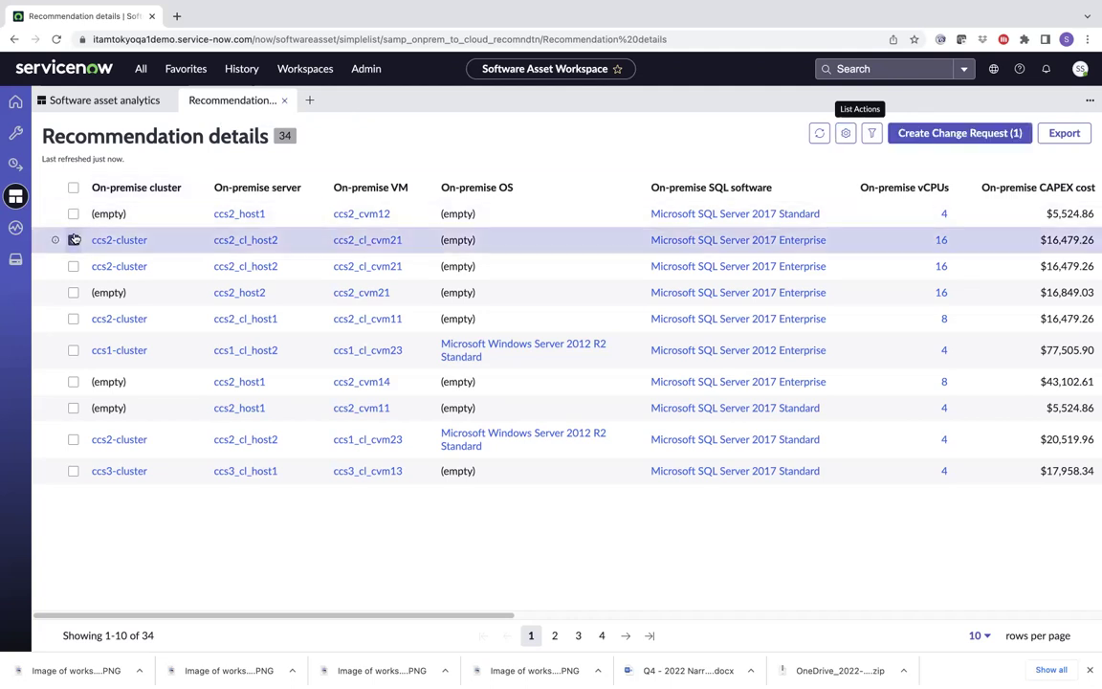
{"action": "left_click", "coordinate": [74, 266]}
{"action": "left_click", "coordinate": [73, 318]}
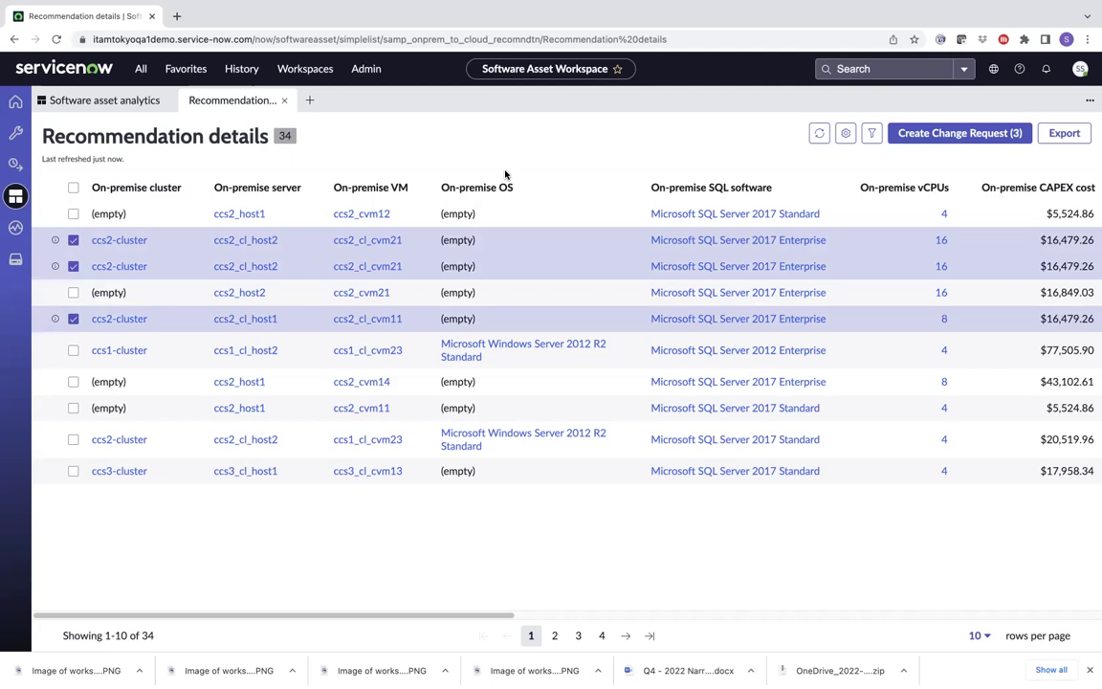
{"action": "left_click", "coordinate": [960, 133]}
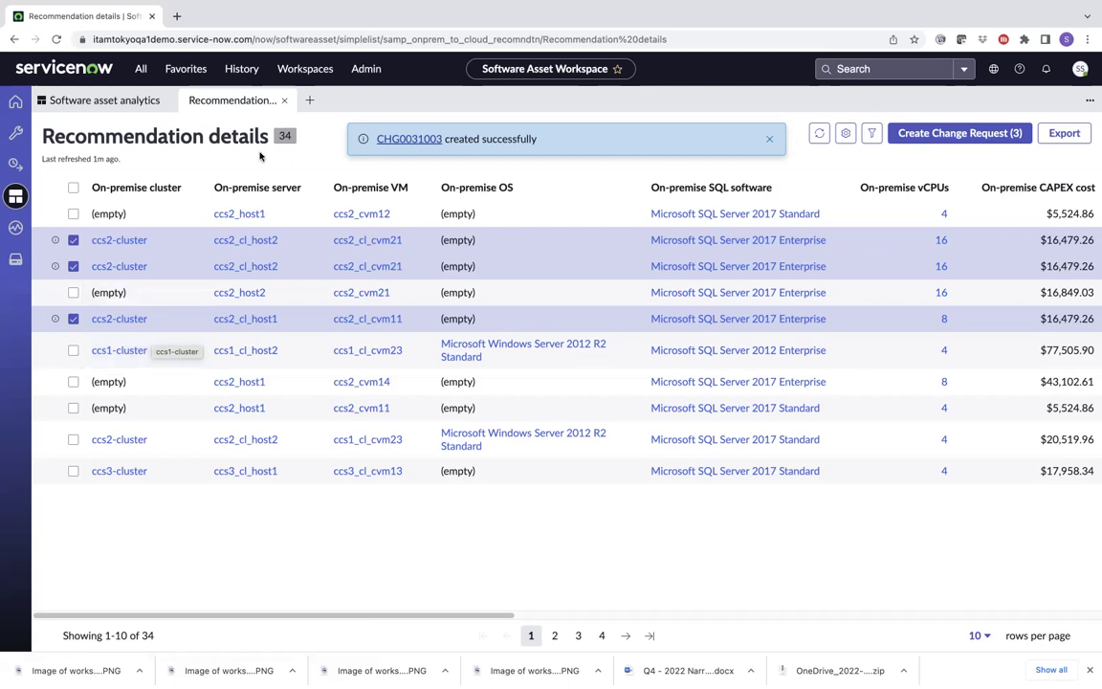
{"action": "left_click", "coordinate": [284, 104]}
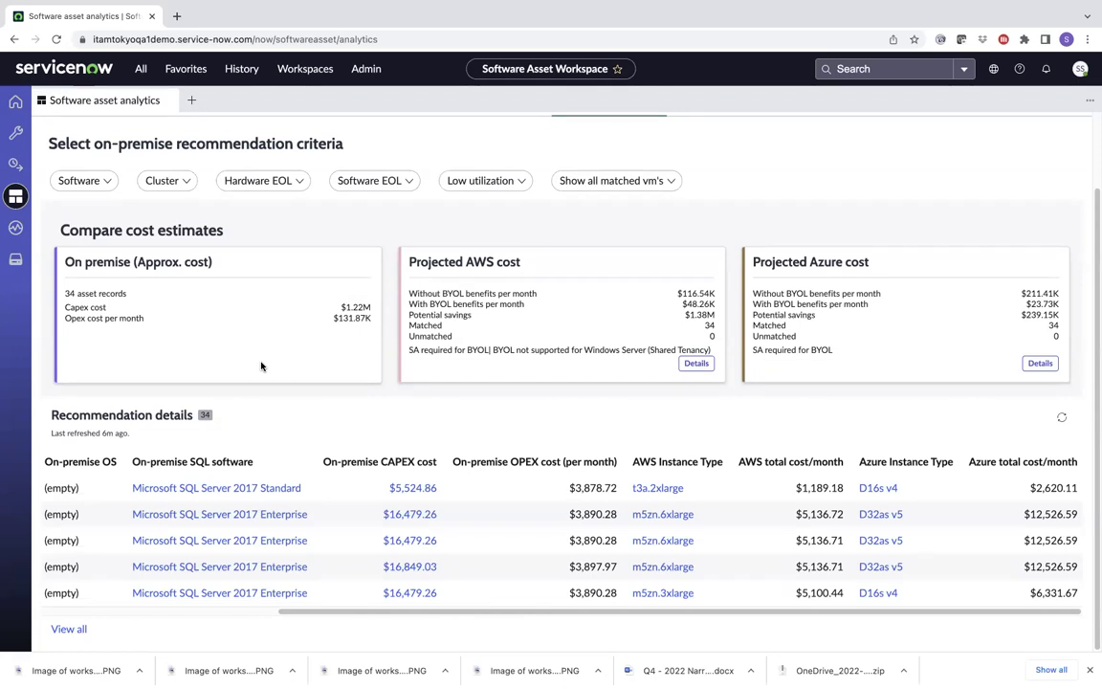
- Go to License operations and show the Settings list of the Cloud Cost Simulator
{"action": "left_click", "coordinate": [22, 104]}
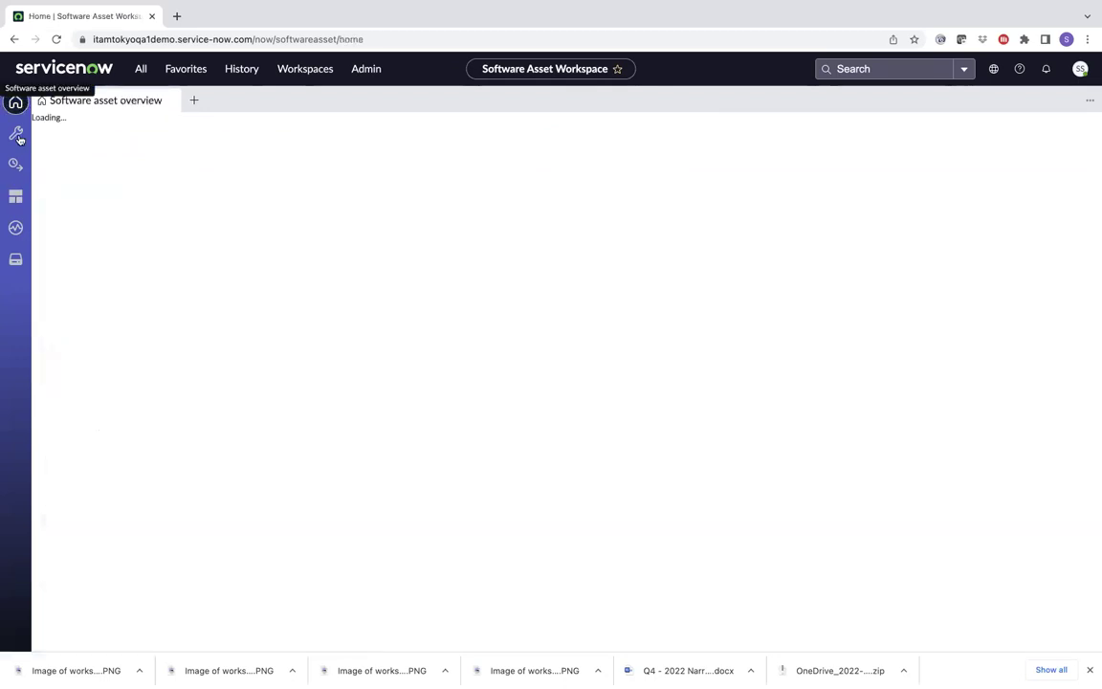
{"action": "left_click", "coordinate": [16, 199]}
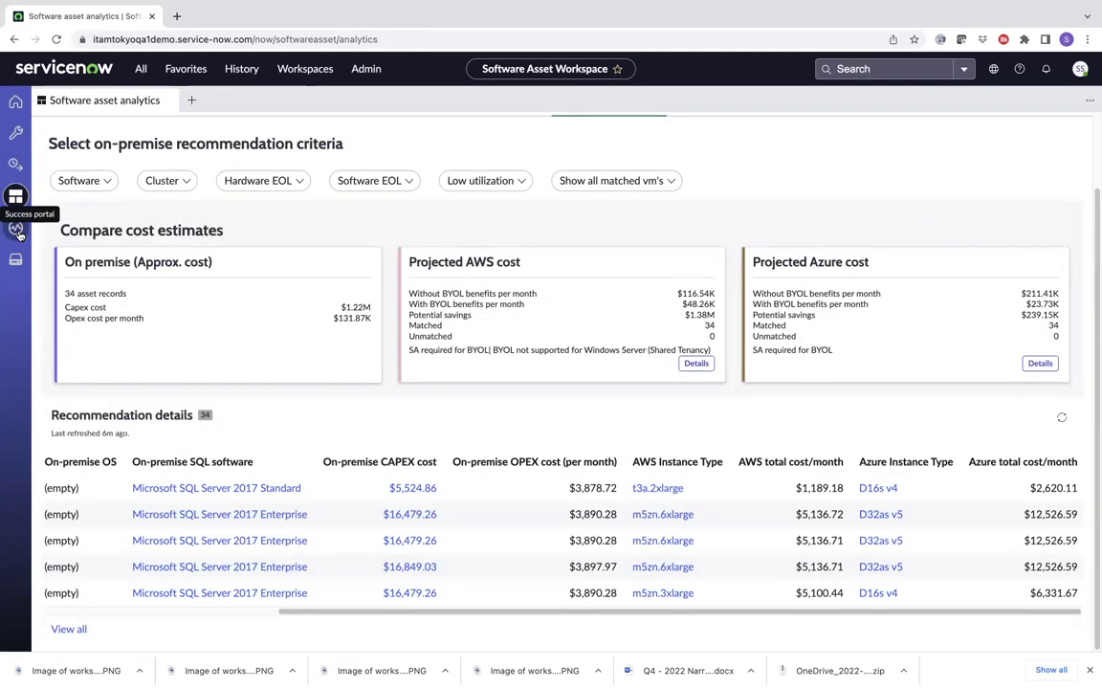
{"action": "left_click", "coordinate": [16, 164]}
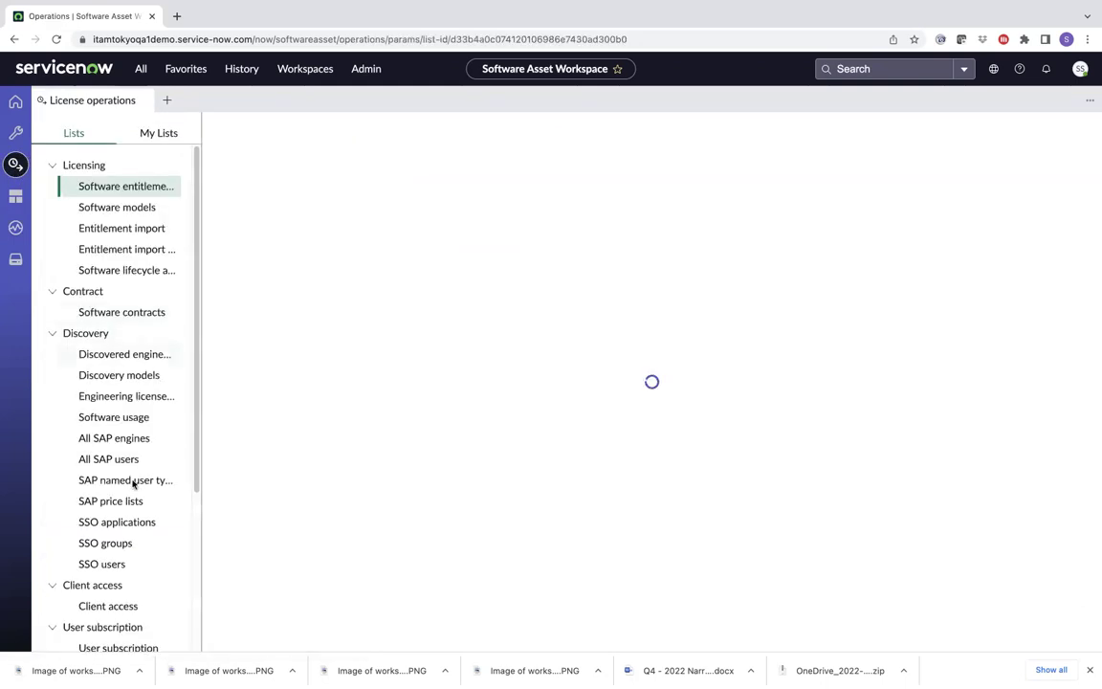
{"action": "scroll", "coordinate": [120, 536], "scroll_direction": "down", "scroll_amount": 5}
{"action": "left_click", "coordinate": [105, 630]}
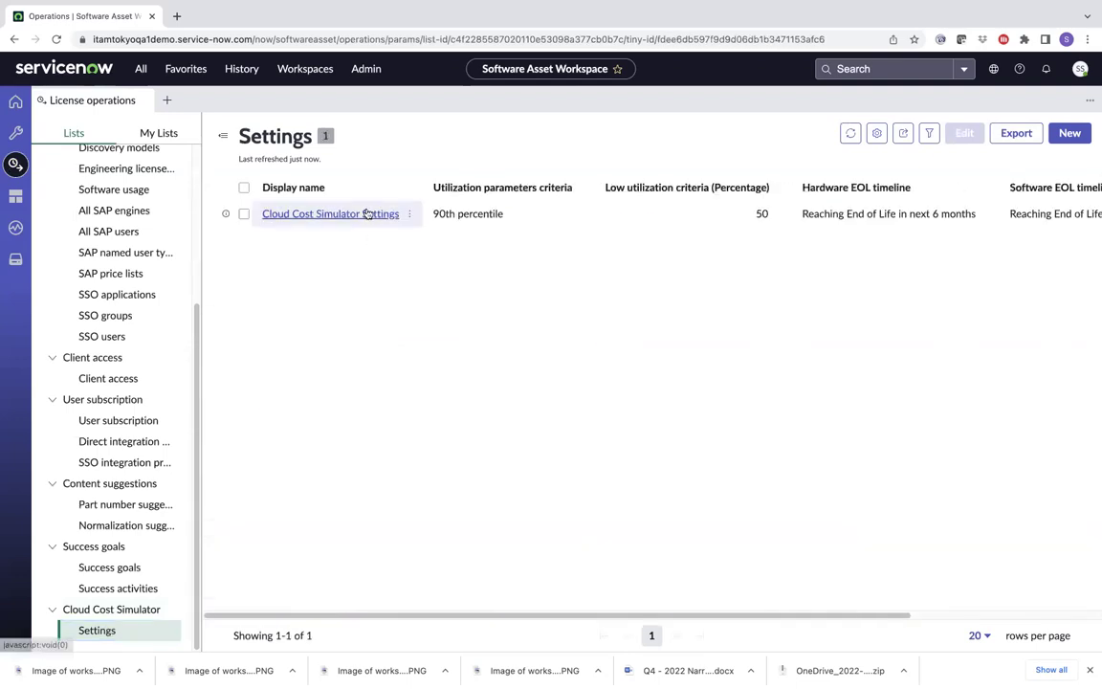
- Open the Cloud Cost Simulator Settings record, examine its utilization, EOL timeline, Azure and AWS settings, and close it
{"action": "left_click", "coordinate": [371, 213]}
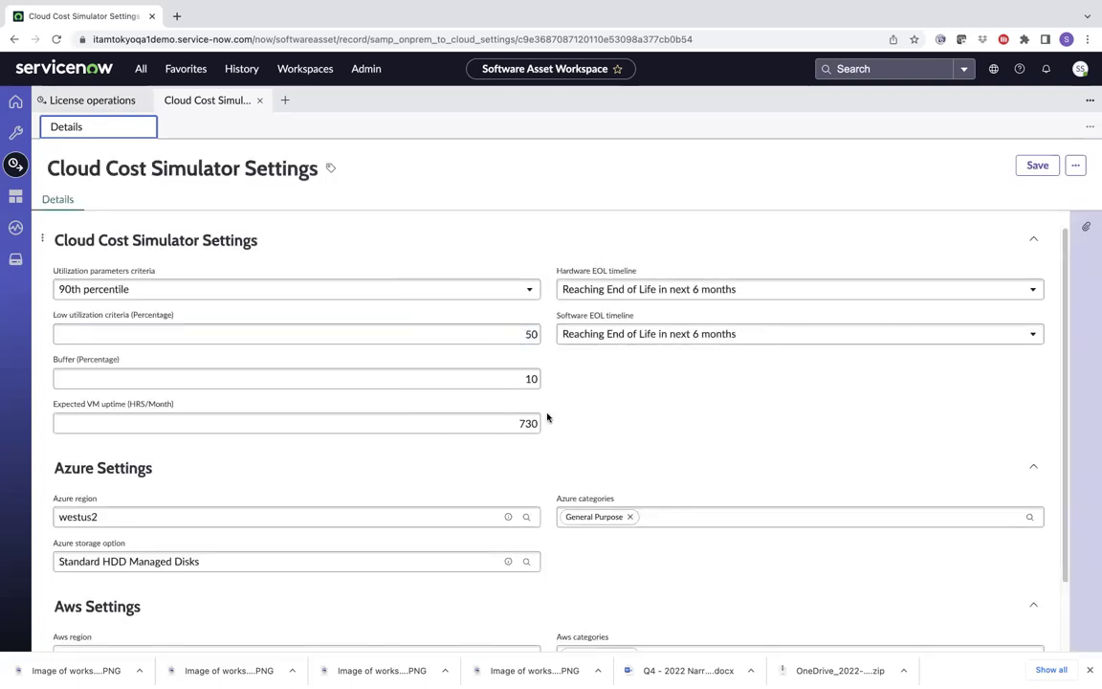
{"action": "scroll", "coordinate": [546, 418], "scroll_direction": "down", "scroll_amount": 2}
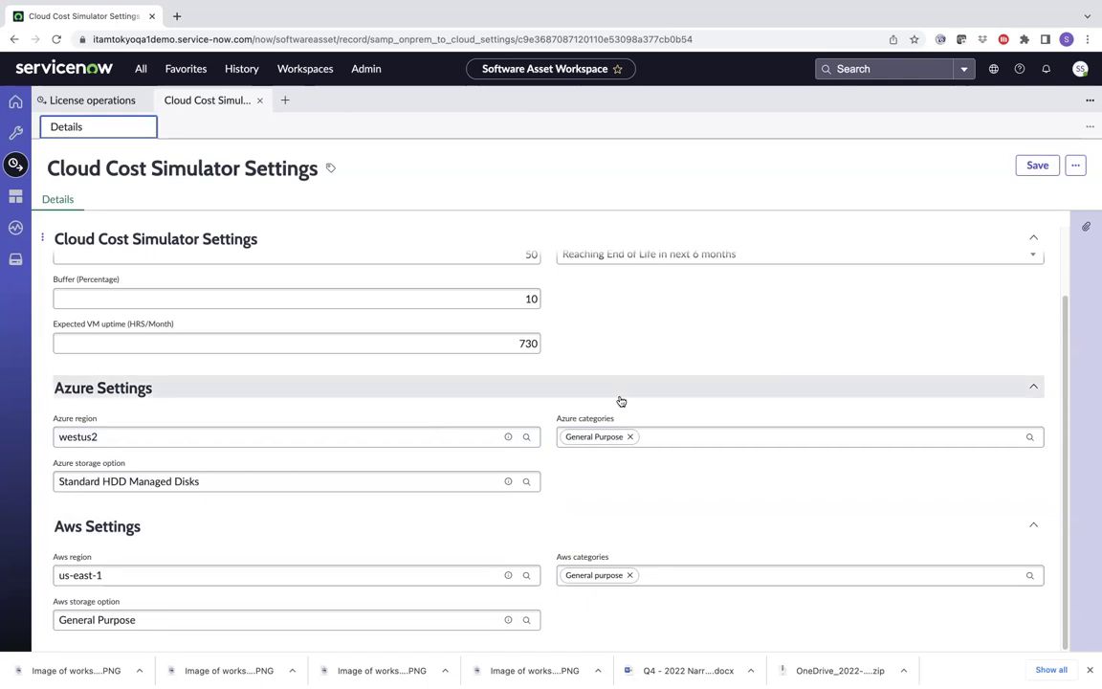
{"action": "scroll", "coordinate": [620, 401], "scroll_direction": "up", "scroll_amount": 2}
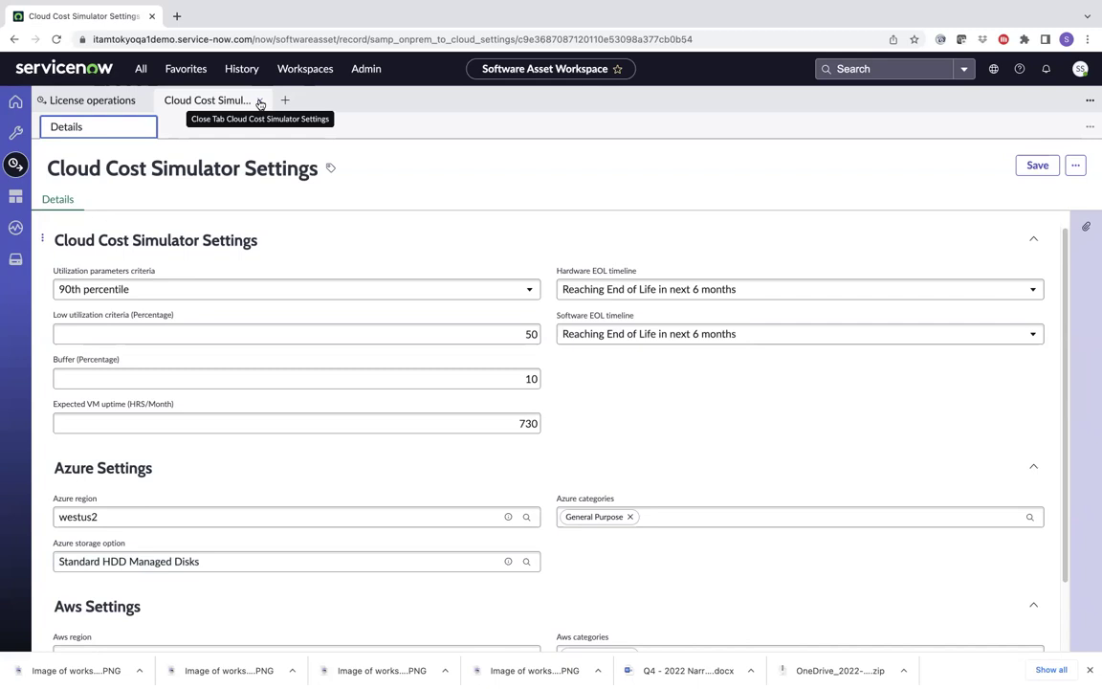
{"action": "left_click", "coordinate": [260, 103]}
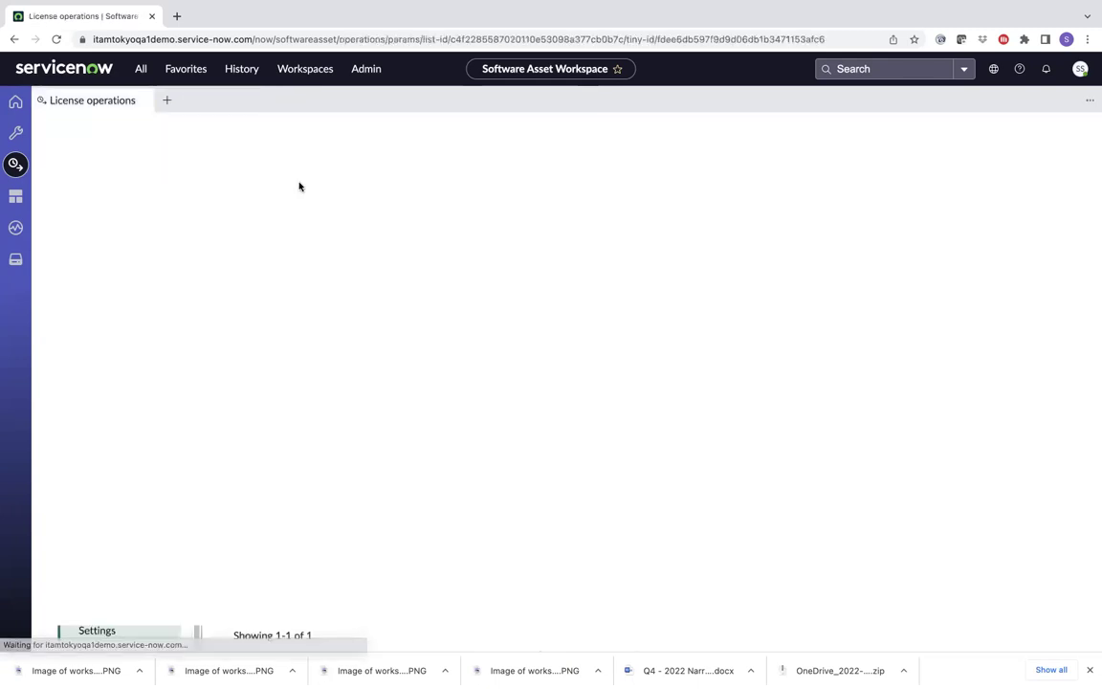